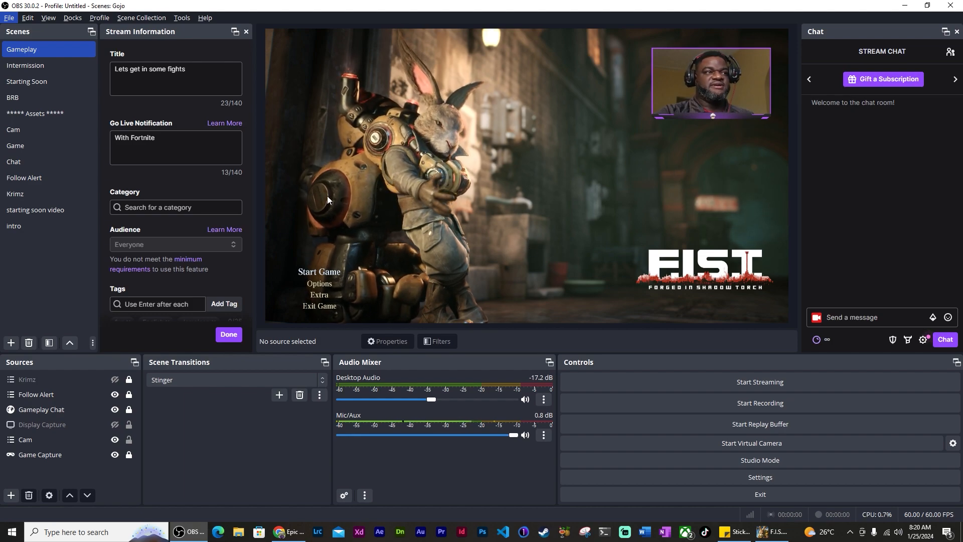
Drag the Cam overlay around the preview and leave it top-right, 35 px from the top
mouse_move(718, 80)
mouse_down()
mouse_move(707, 176)
mouse_move(652, 168)
mouse_move(692, 132)
mouse_move(662, 138)
mouse_move(726, 77)
mouse_up()
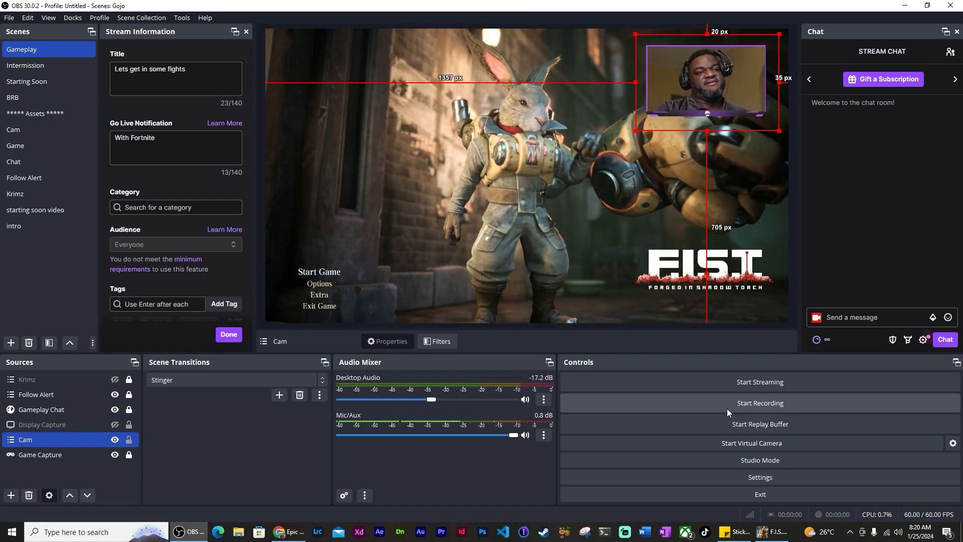
mouse_move(715, 90)
mouse_down()
mouse_move(552, 241)
mouse_move(733, 118)
mouse_move(730, 93)
mouse_up()
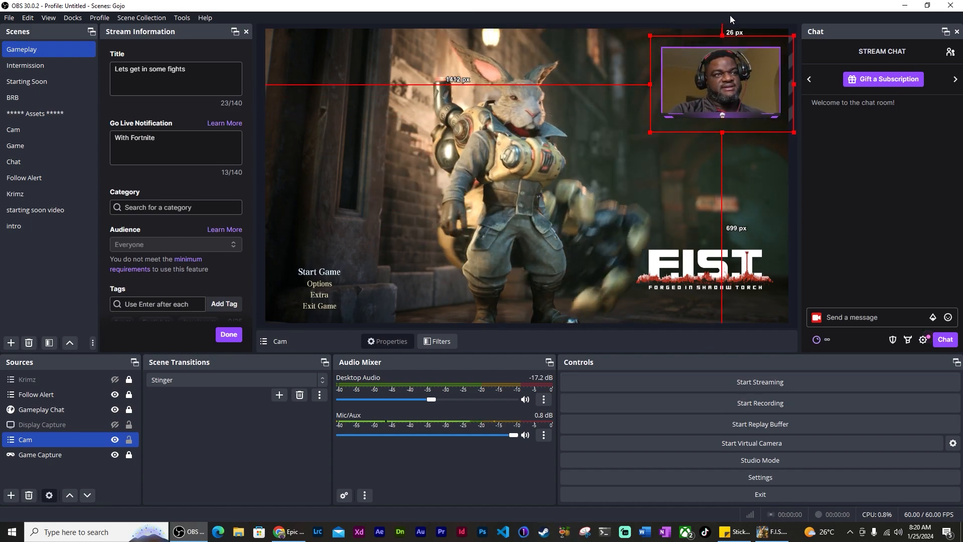
drag(733, 77, 727, 79)
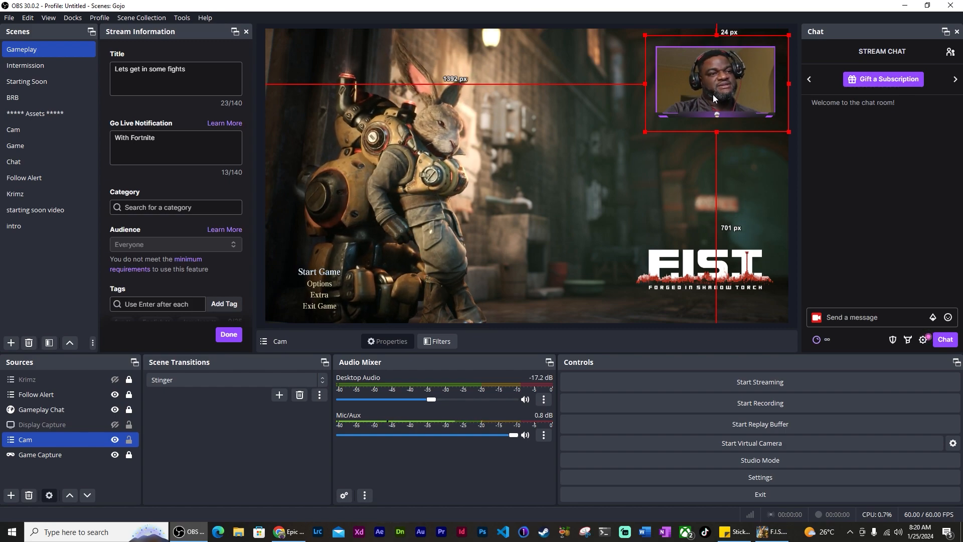
drag(712, 95, 709, 113)
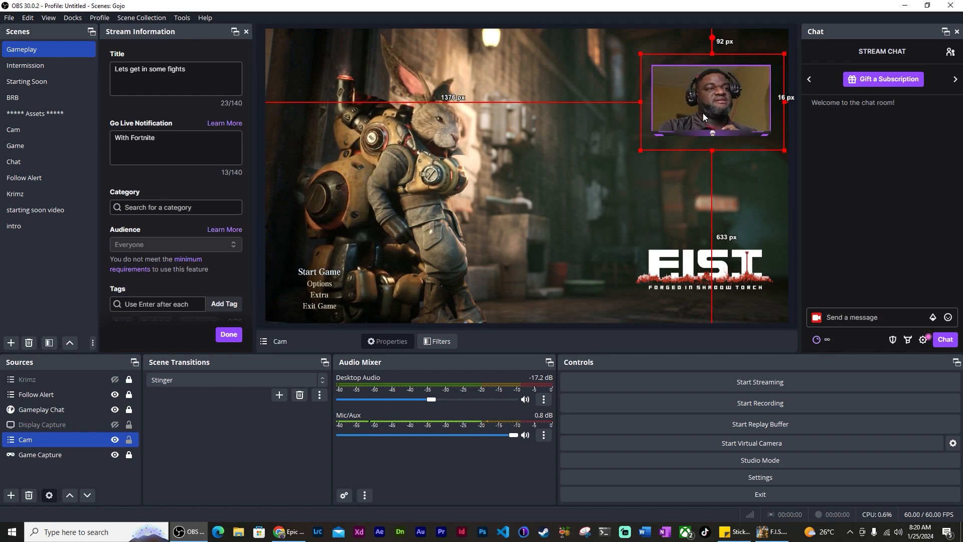
drag(703, 113, 707, 104)
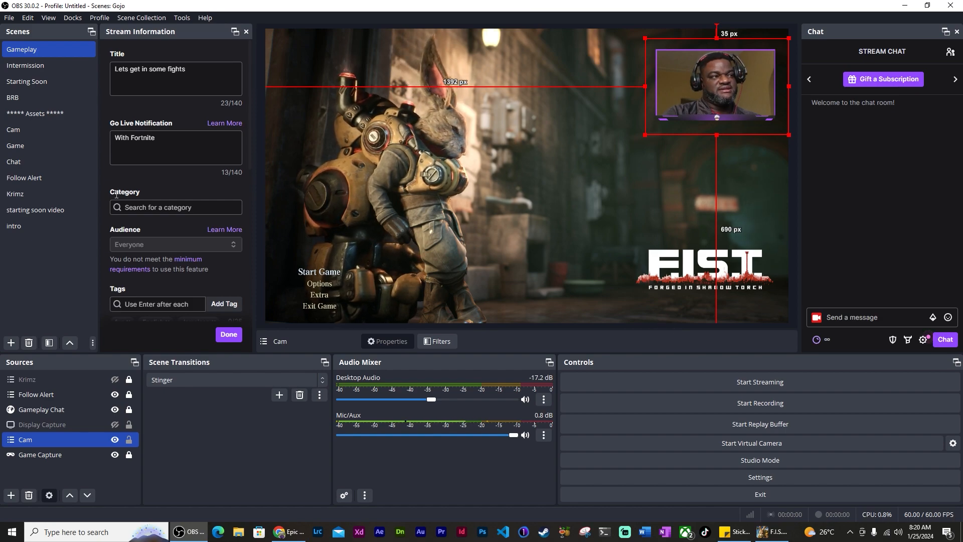
Load the YouTube scene collection and open the OBS Settings window
click(141, 17)
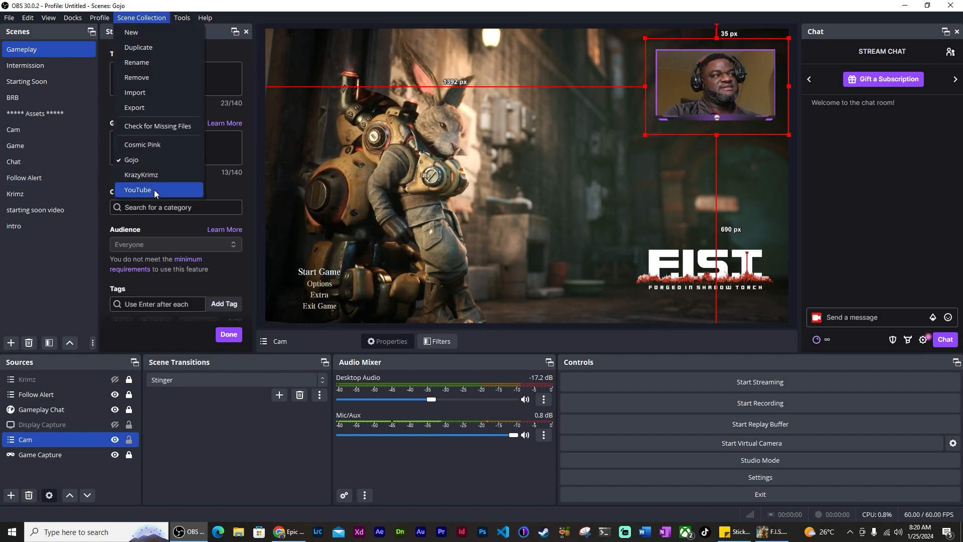
click(155, 189)
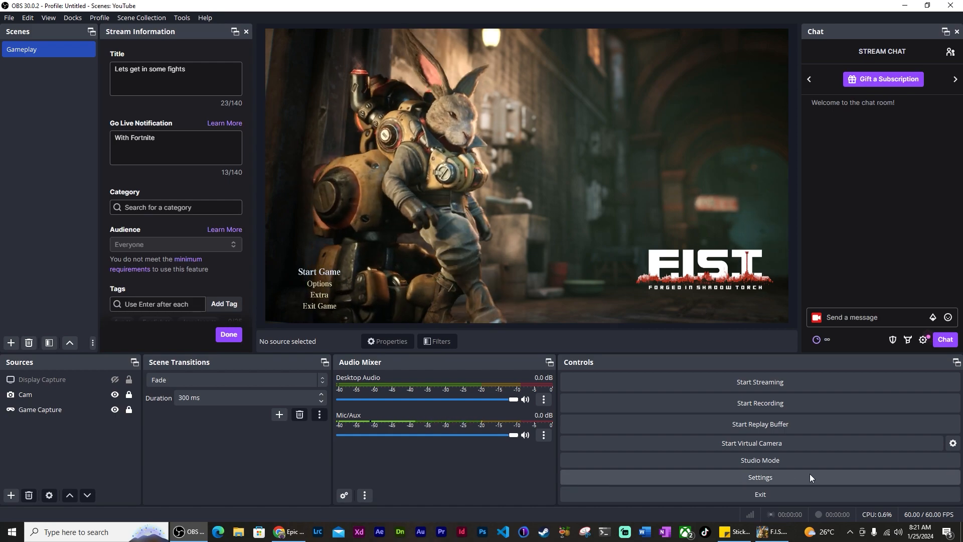
click(769, 478)
Set Base (Canvas) and Output (Scaled) resolution both to 3840x1080 and apply
click(275, 169)
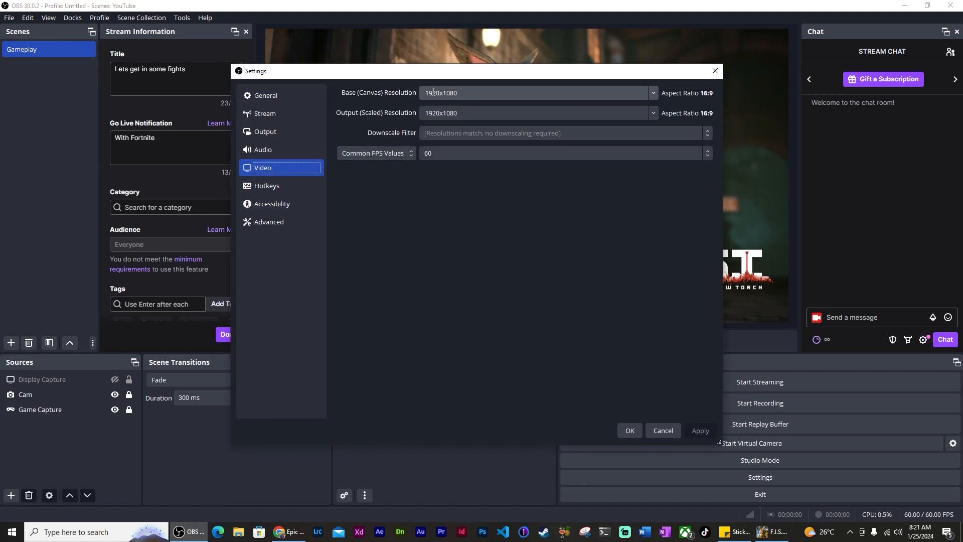
drag(440, 93, 306, 94)
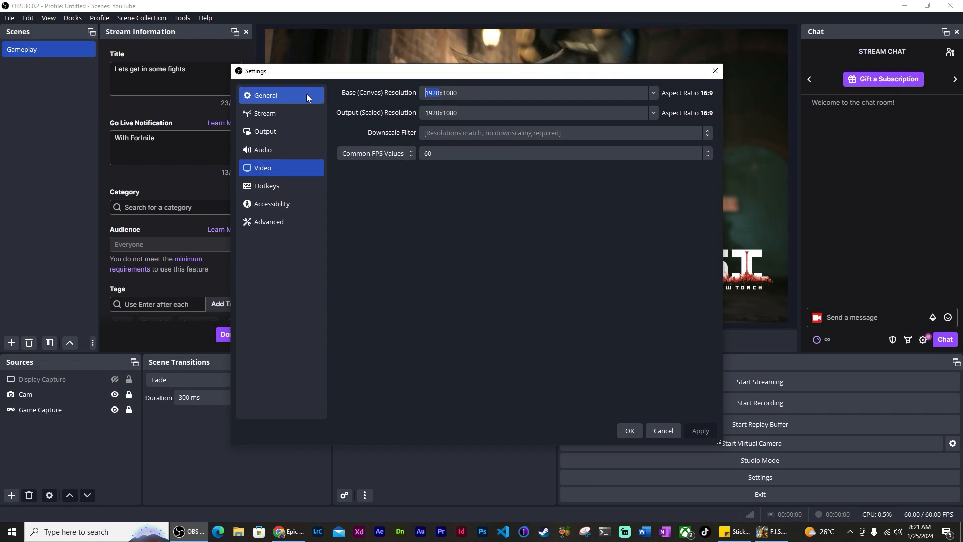
text(3840)
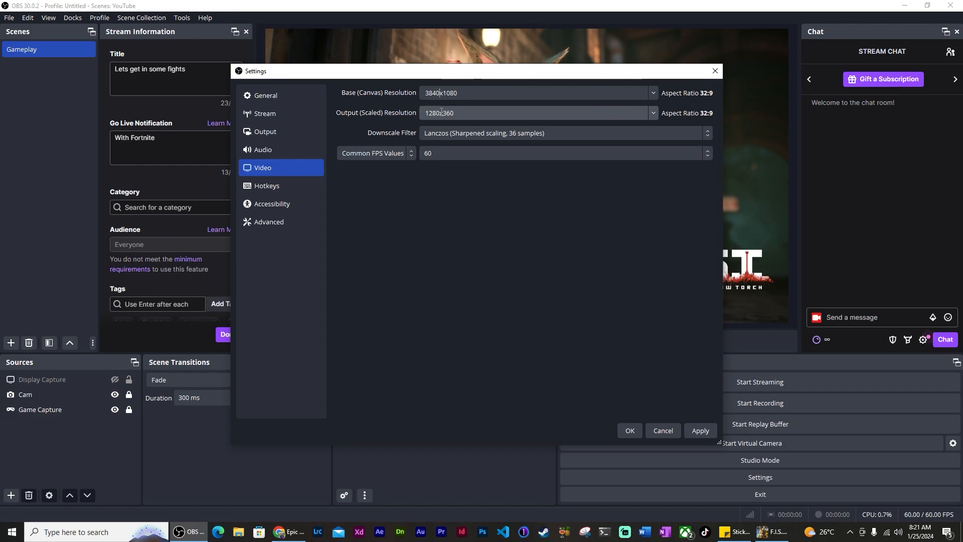
drag(433, 112, 368, 111)
text(38)
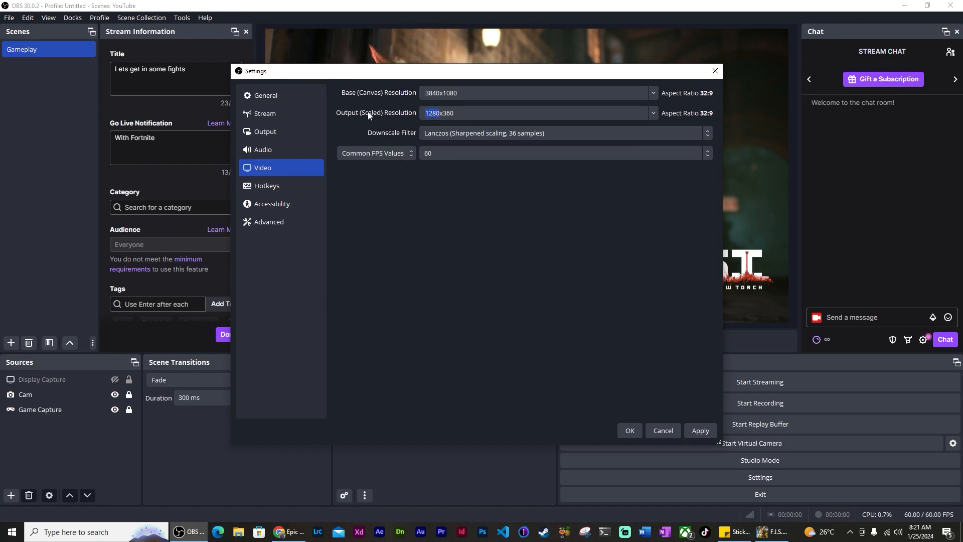
text(40x)
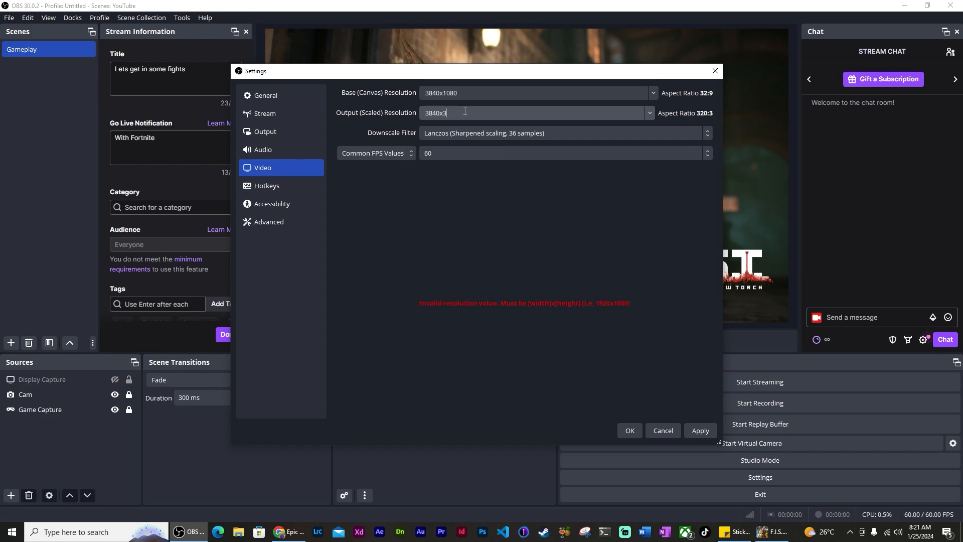
text(1080)
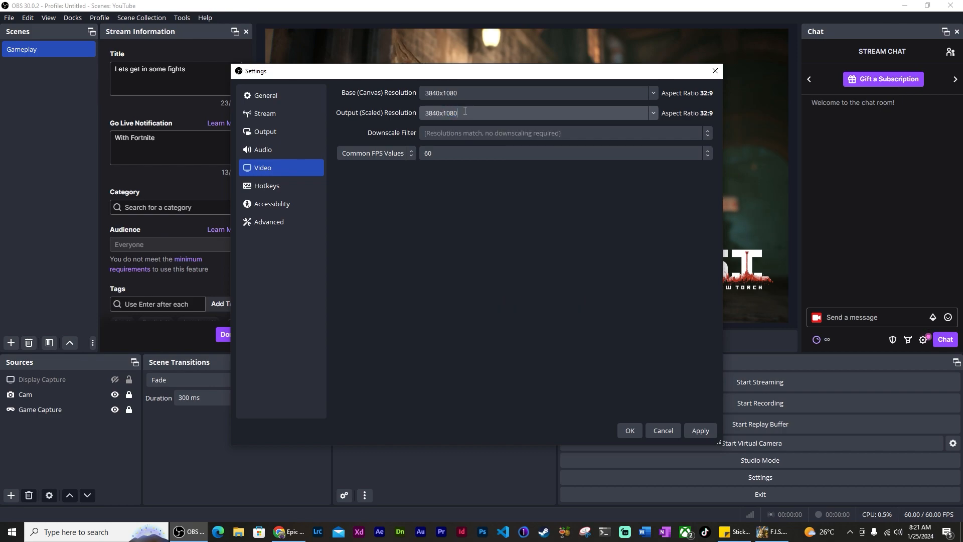
click(701, 431)
click(633, 430)
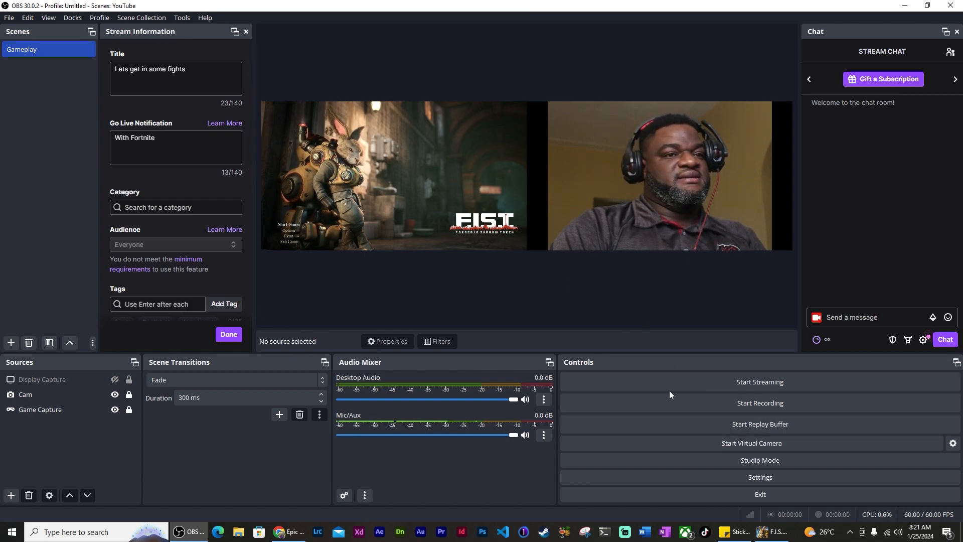
Record a roughly 10-second clip of the side-by-side gameplay and webcam layout
click(804, 408)
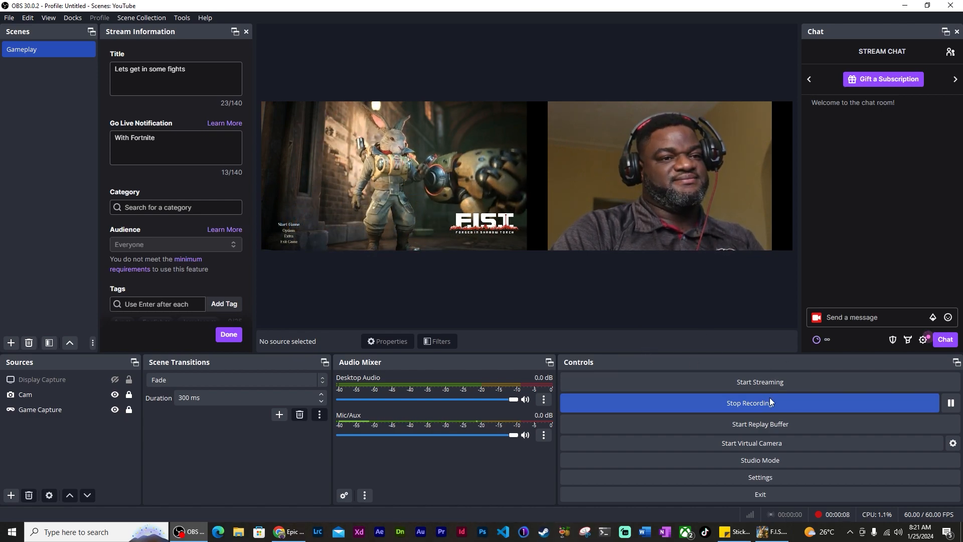
click(758, 405)
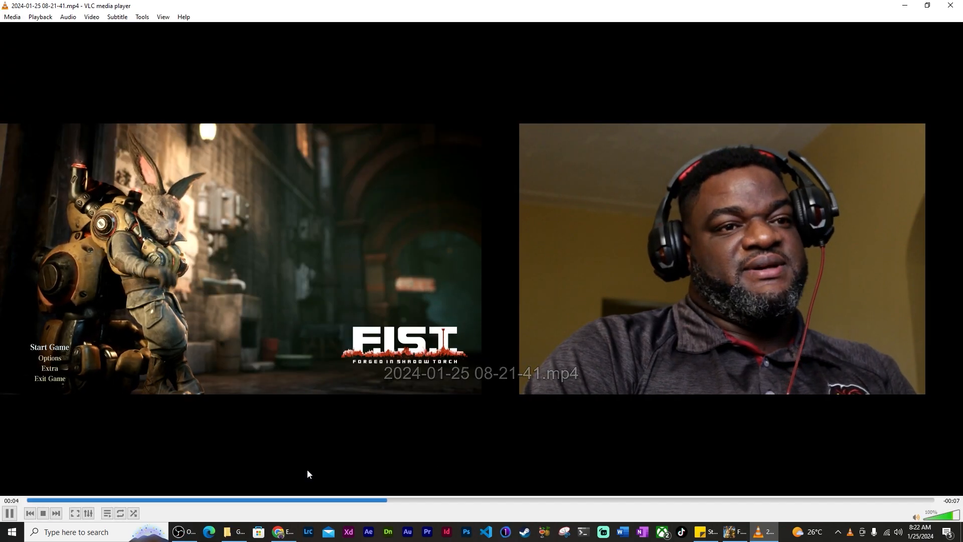
click(7, 515)
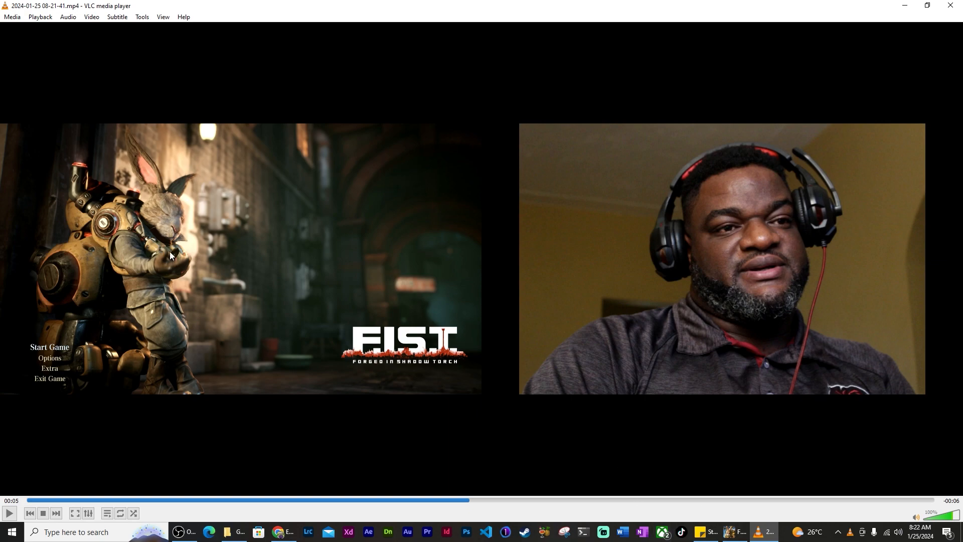
click(33, 500)
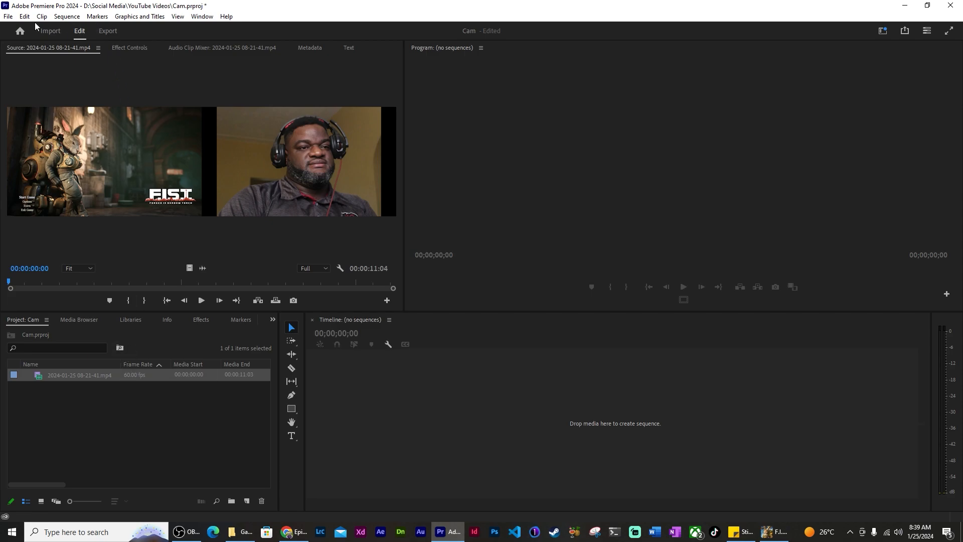
Create Sequence 01 from the Custom YouTube 59.94 sequence preset
click(8, 17)
mouse_move(45, 29)
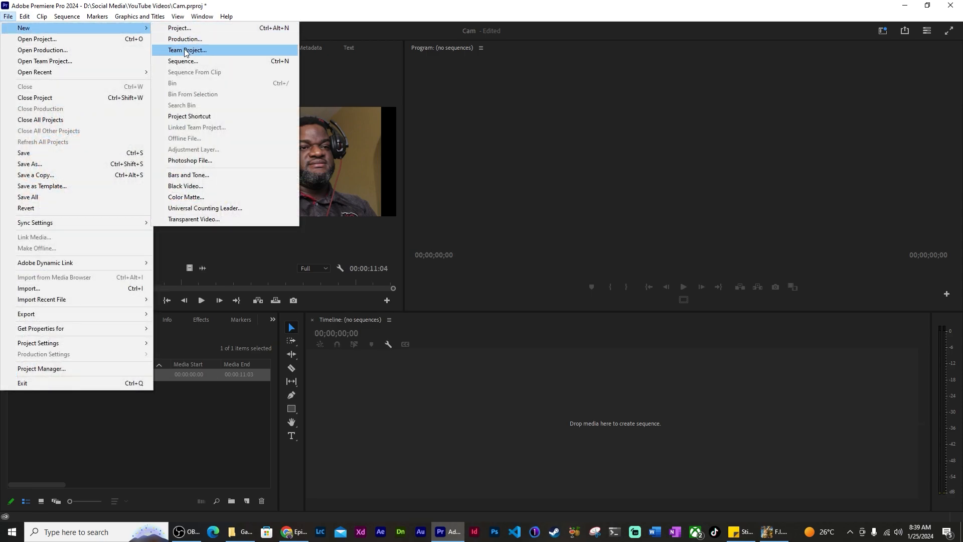
click(199, 61)
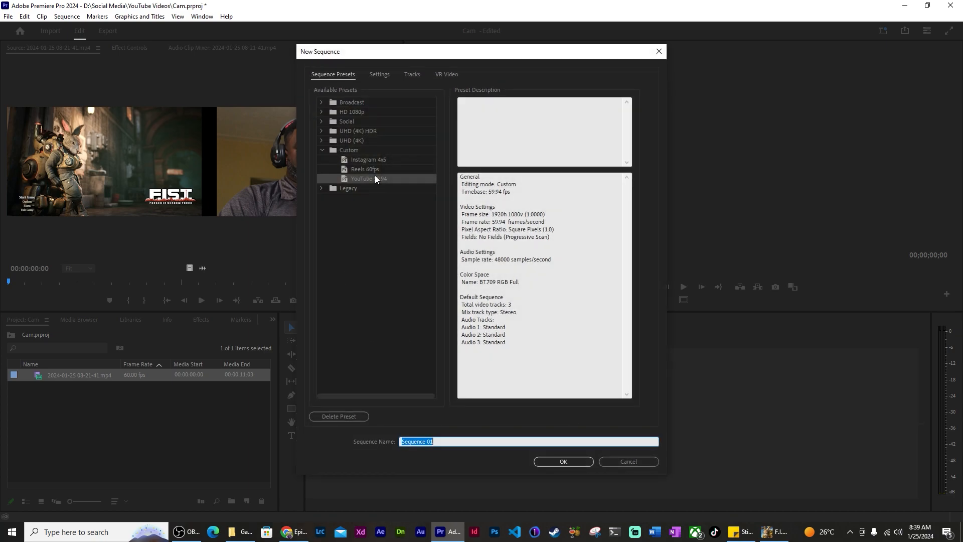
click(374, 178)
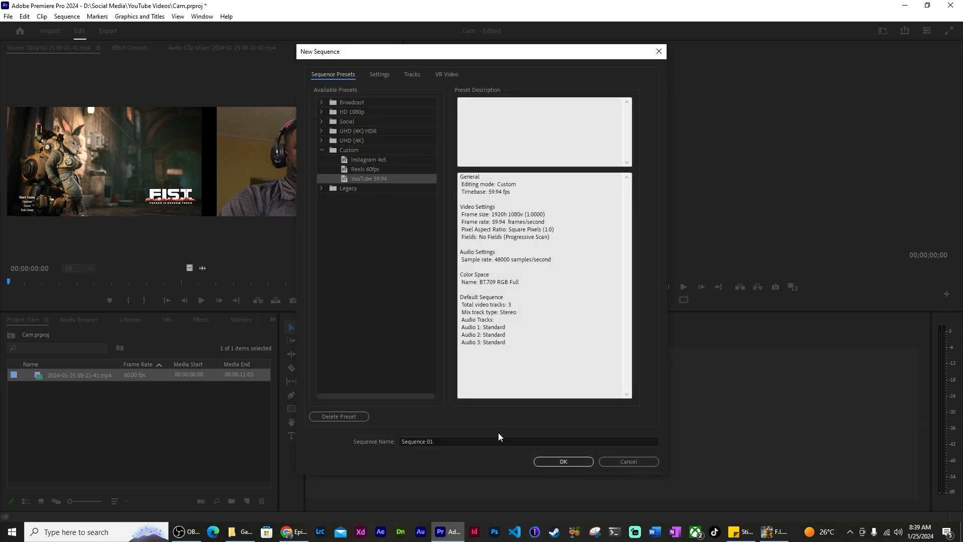
click(546, 463)
Place the recorded clip at the timeline start and park the playhead near four seconds
drag(163, 185, 431, 426)
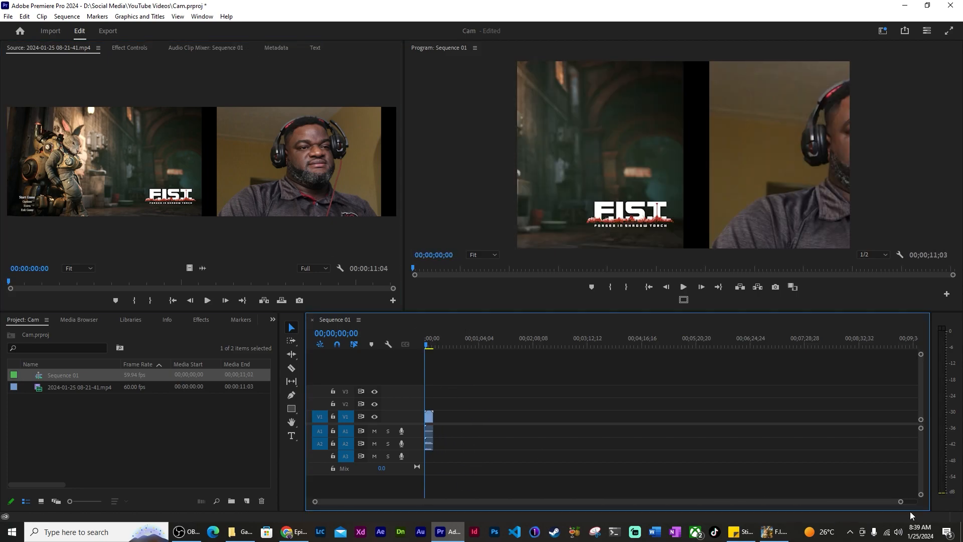
drag(902, 505, 456, 502)
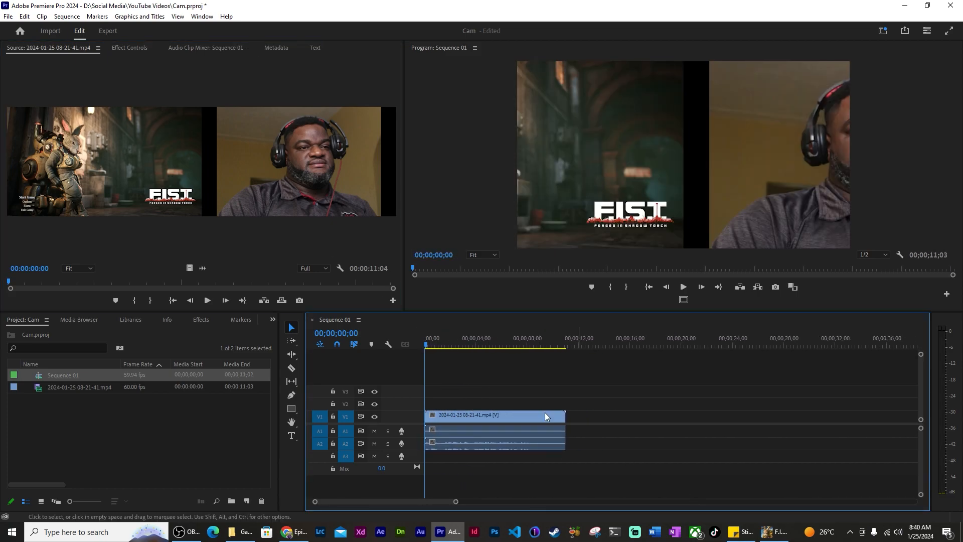
click(483, 343)
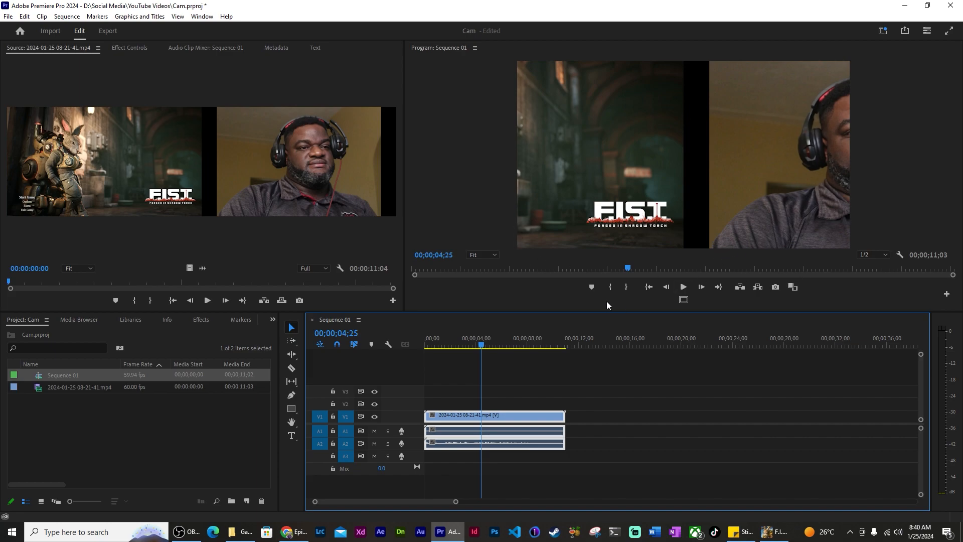
Unlink the clip's audio and duplicate its video onto track V2
right_click(538, 414)
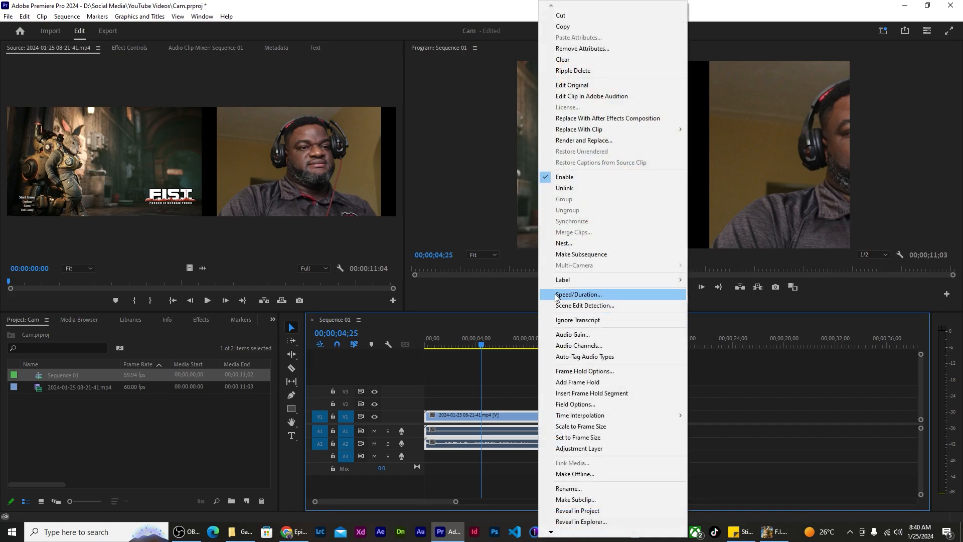
click(565, 187)
drag(496, 414, 497, 406)
Select the upper V2 copy of the recording and bring up the Effects library
click(497, 402)
click(498, 411)
click(498, 405)
click(498, 413)
click(500, 404)
click(500, 412)
click(501, 412)
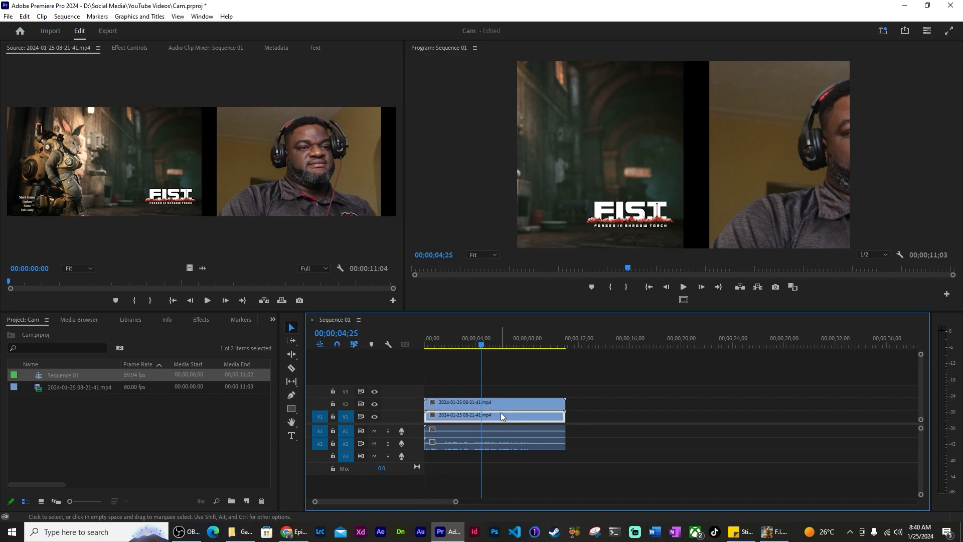
click(506, 403)
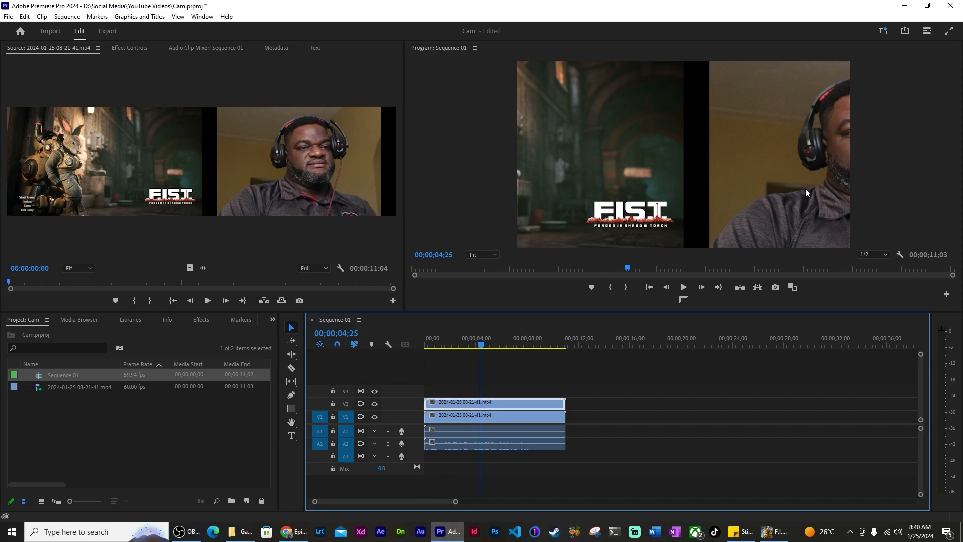
click(201, 320)
Apply the Crop effect to the upper V2 clip with Left cropped 50%
click(55, 334)
text(crop)
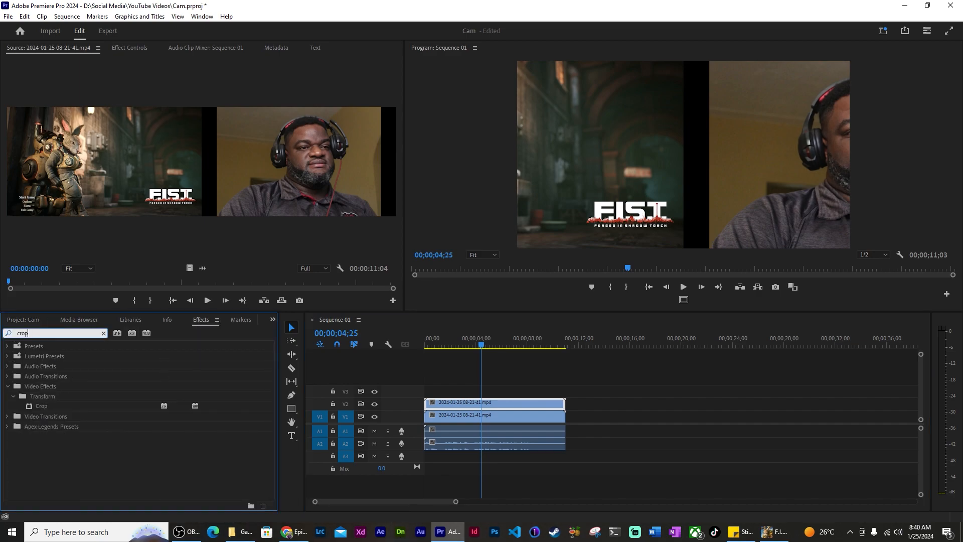
drag(49, 407, 449, 409)
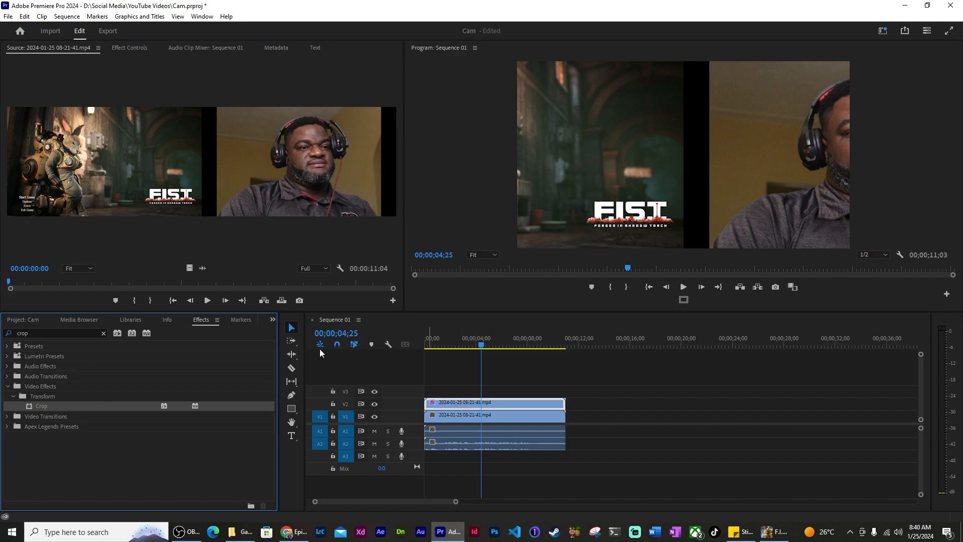
click(132, 48)
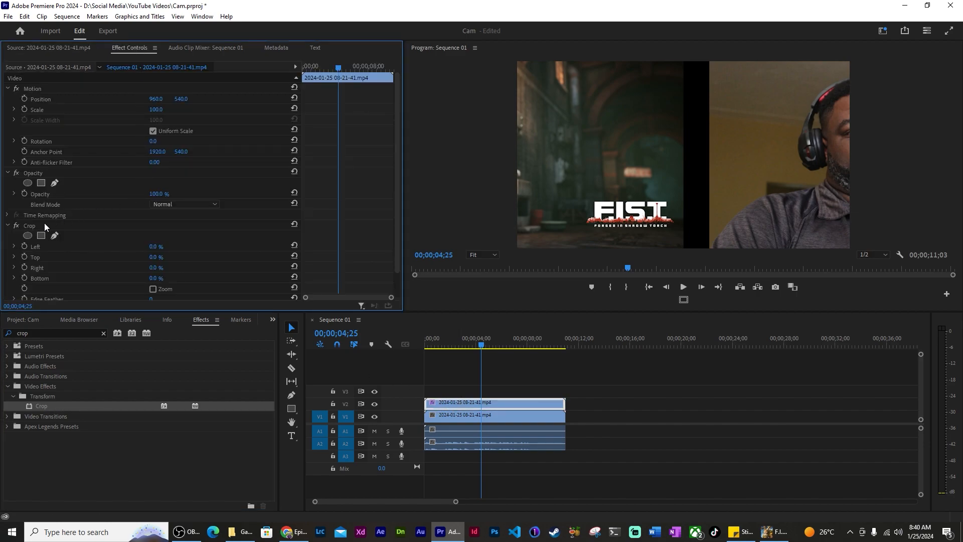
scroll(105, 243, down, 1)
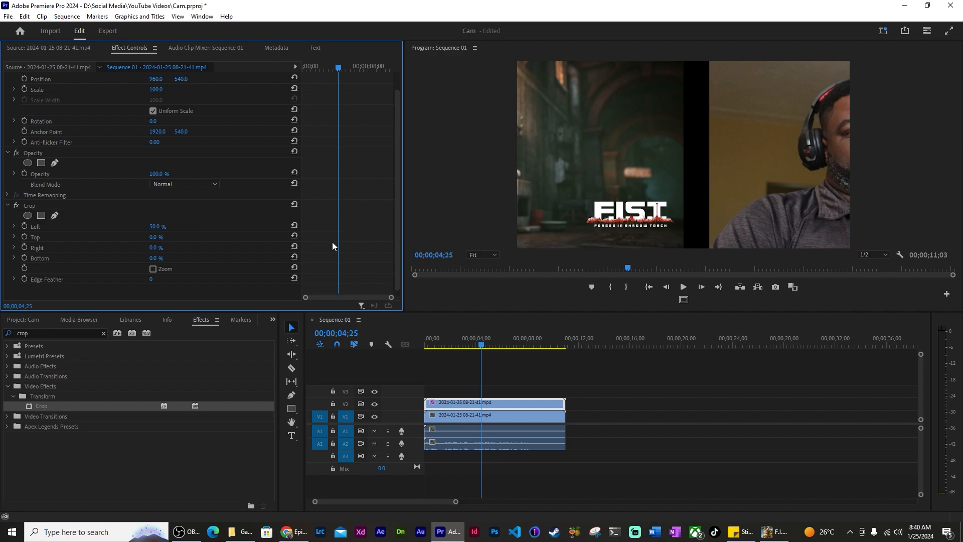
Hide V1, slide the webcam half left to Position X 438, then hide V2 and show V1
click(485, 405)
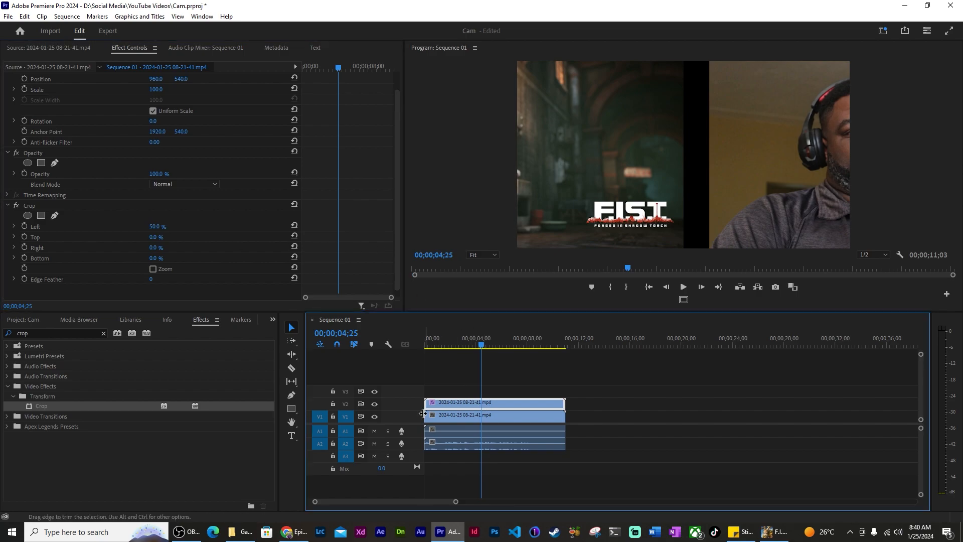
click(376, 417)
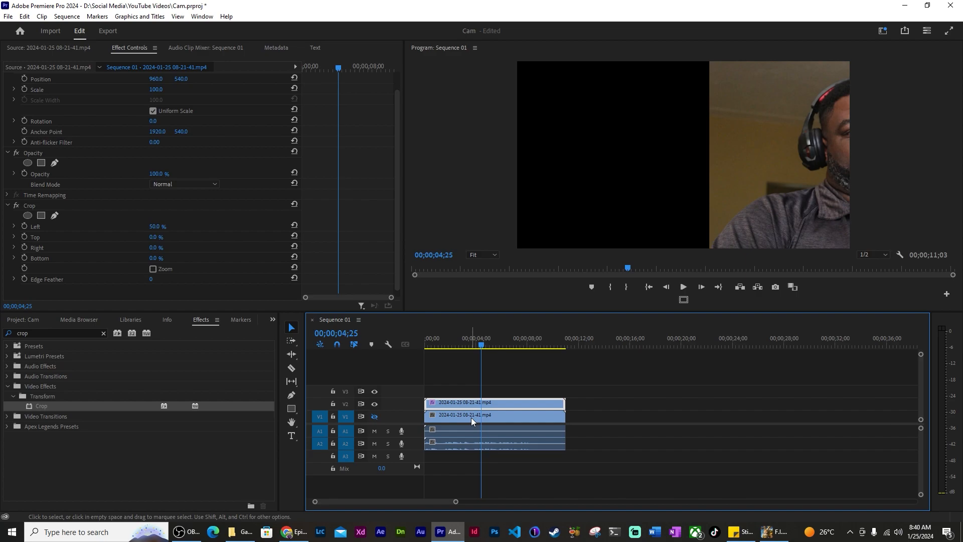
drag(169, 79, 65, 79)
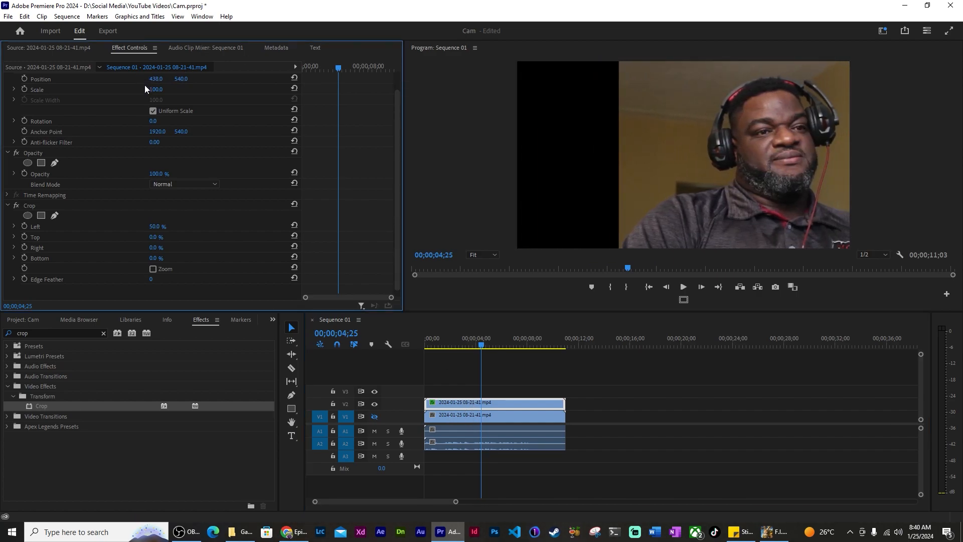
click(375, 405)
click(374, 416)
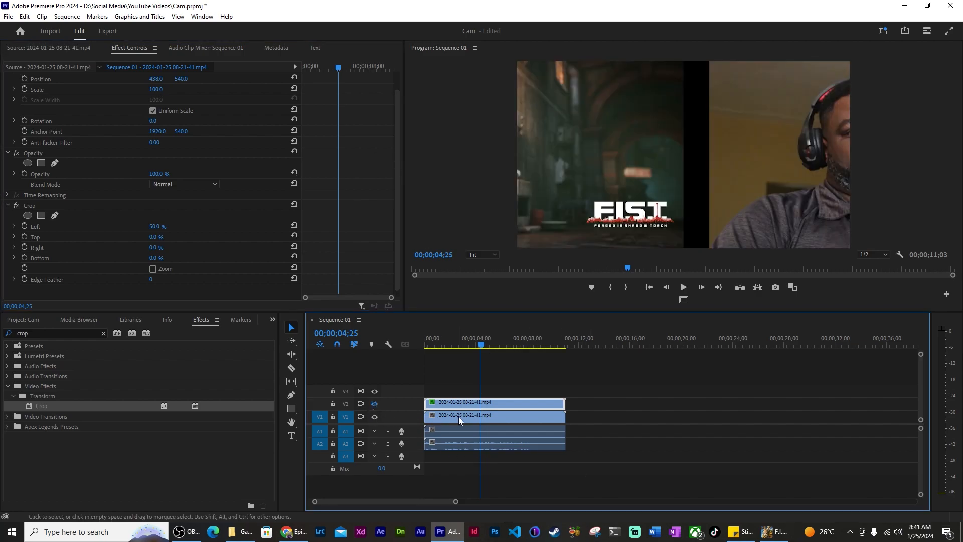
click(459, 417)
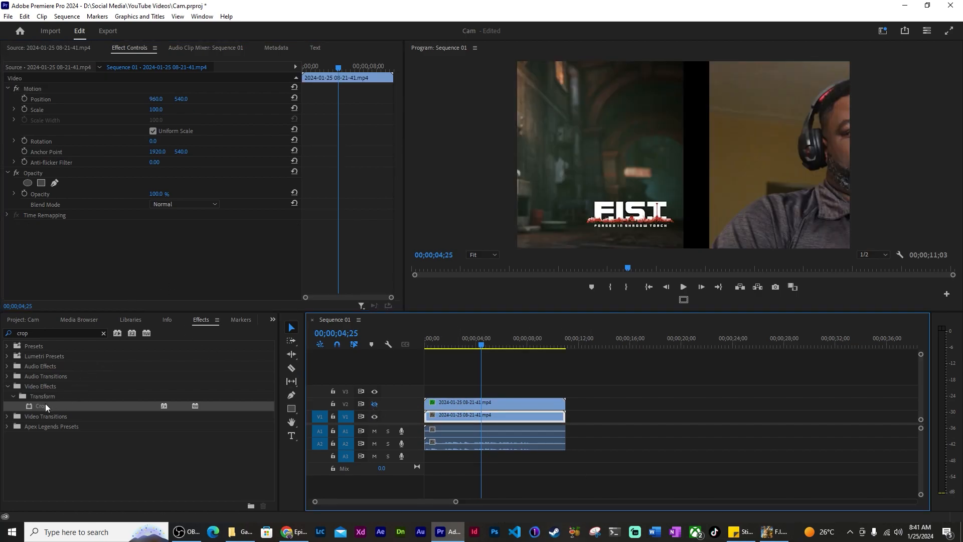
Crop the V1 gameplay clip 50% from the right and move it to Position X 1922
drag(45, 406, 463, 417)
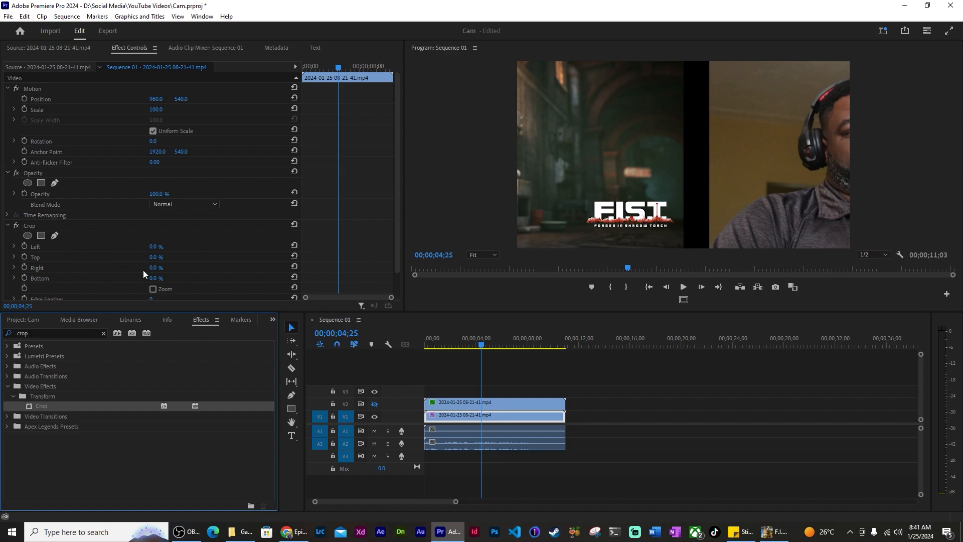
click(157, 269)
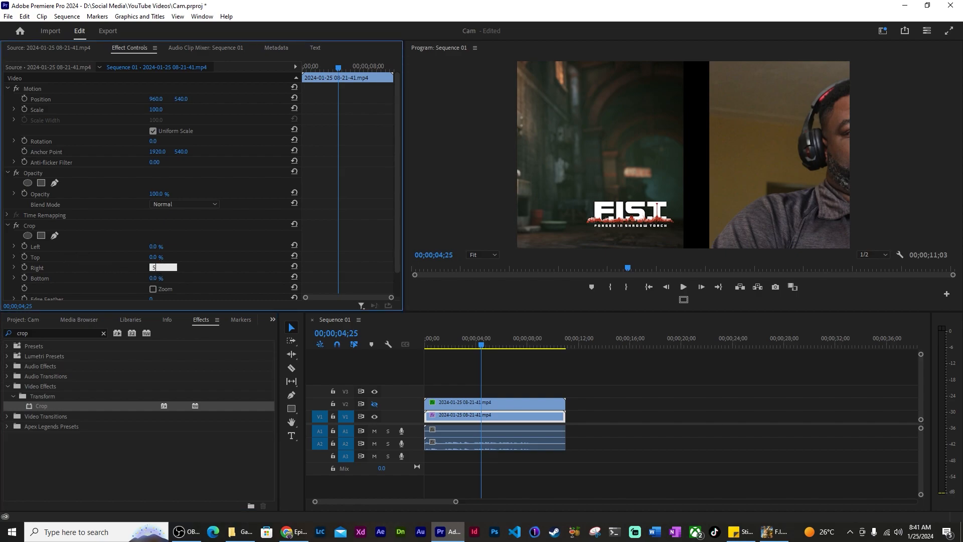
key(Return)
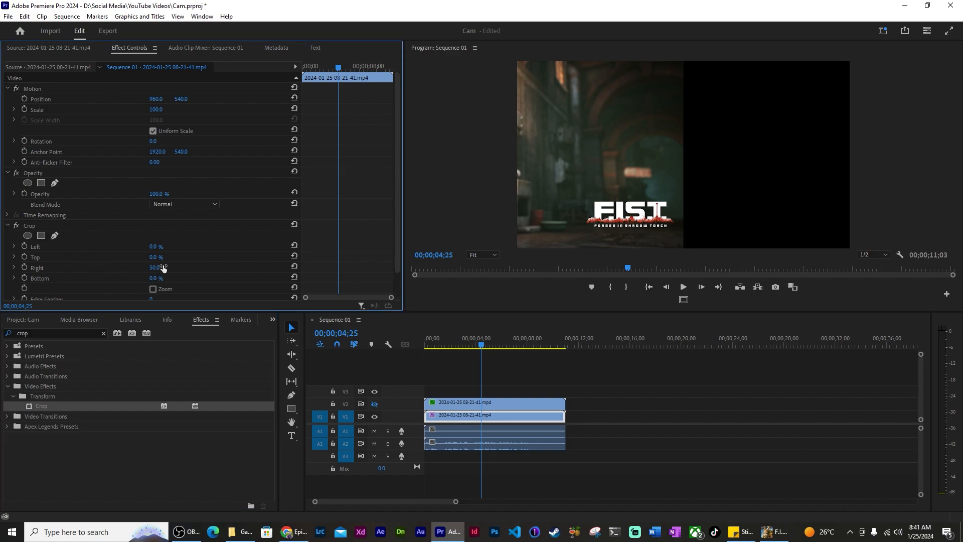
drag(157, 100, 639, 101)
Make the V2 webcam layer visible, scale it to 42% and shift it toward the top right
click(531, 402)
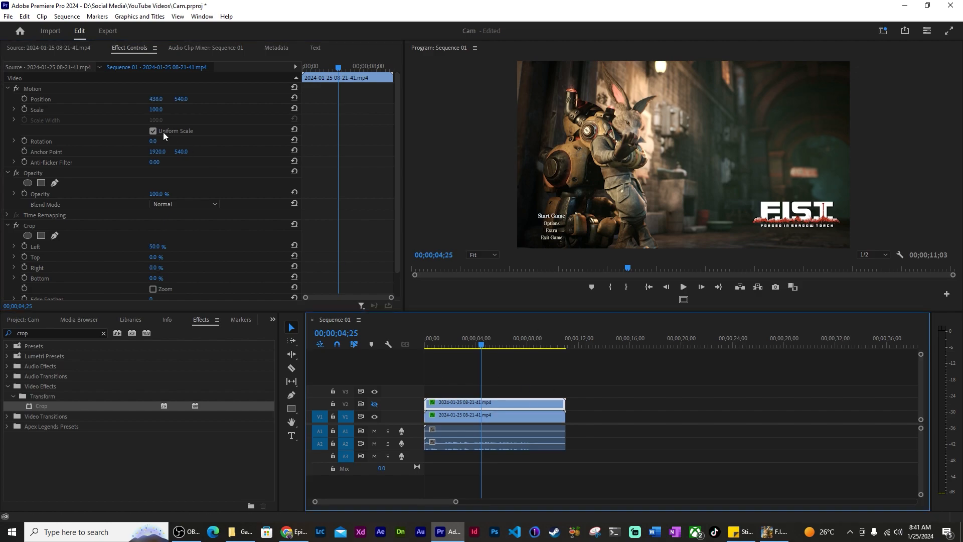
click(375, 404)
drag(153, 98, 225, 105)
drag(156, 110, 251, 101)
mouse_move(185, 104)
mouse_down()
mouse_move(146, 103)
mouse_move(198, 100)
mouse_up()
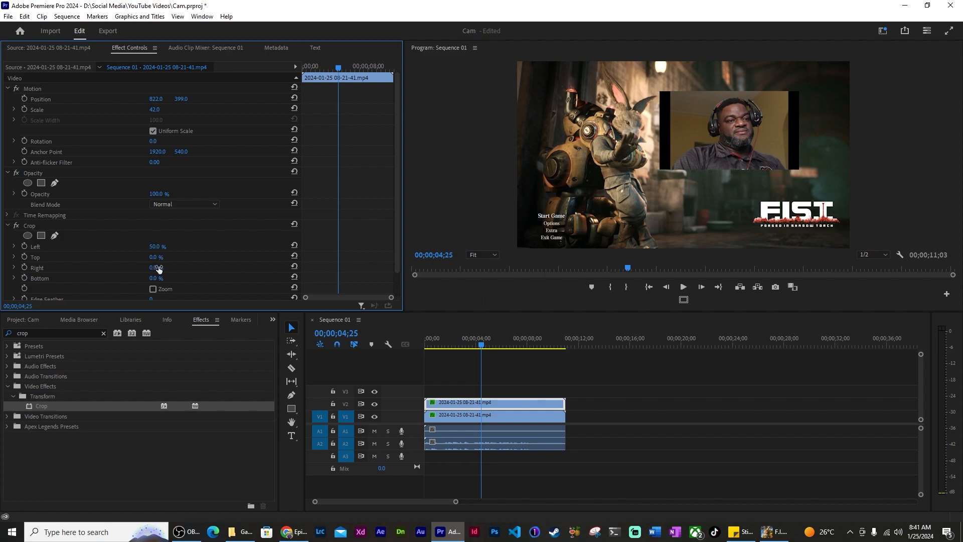
Crop the webcam 55% left and 5% right, then position it at 277, 741
click(163, 246)
text(55)
key(Return)
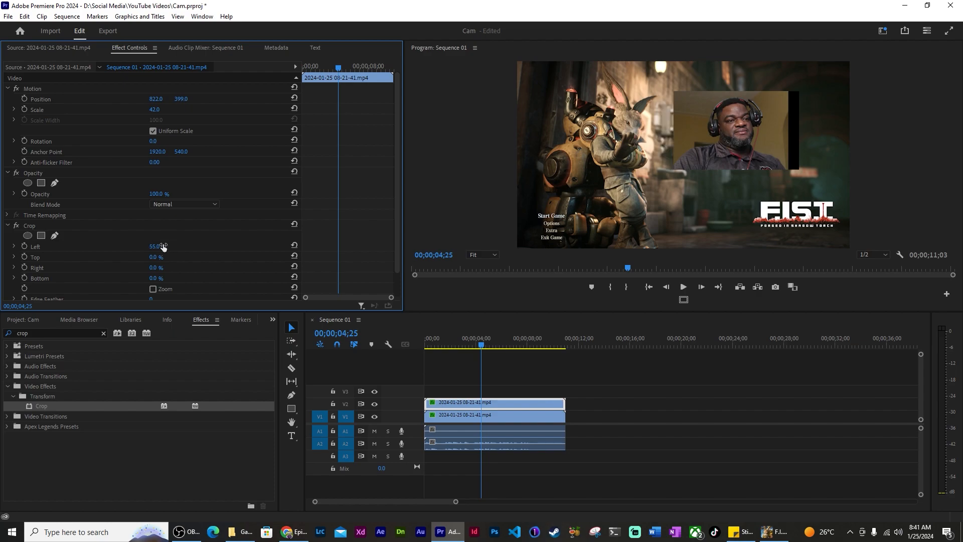
click(162, 267)
text(10)
key(Return)
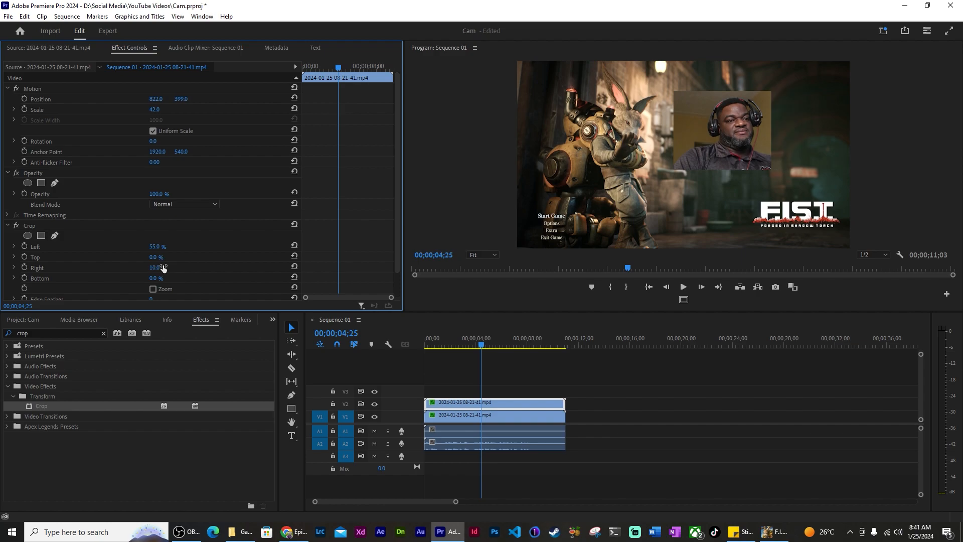
click(162, 268)
text(5)
key(Return)
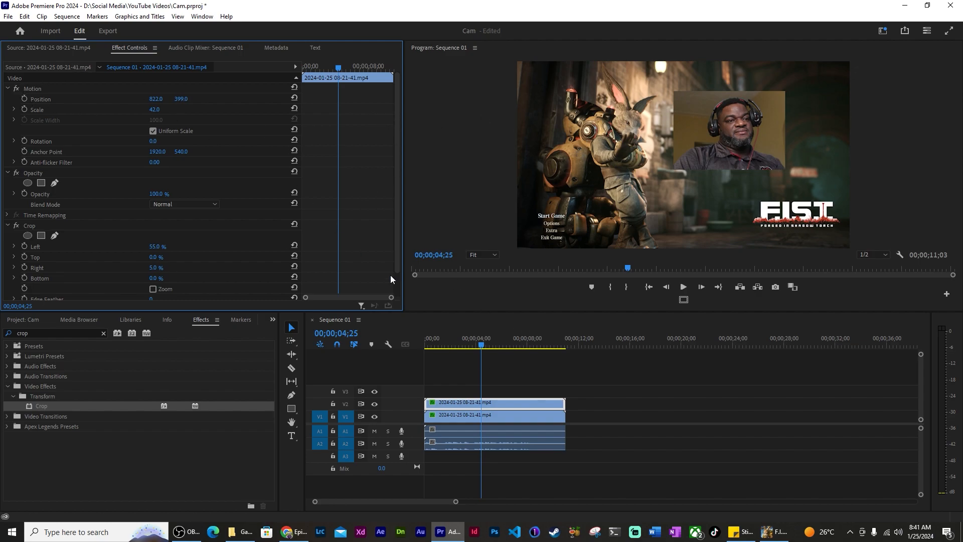
drag(151, 99, 271, 99)
drag(183, 99, 251, 99)
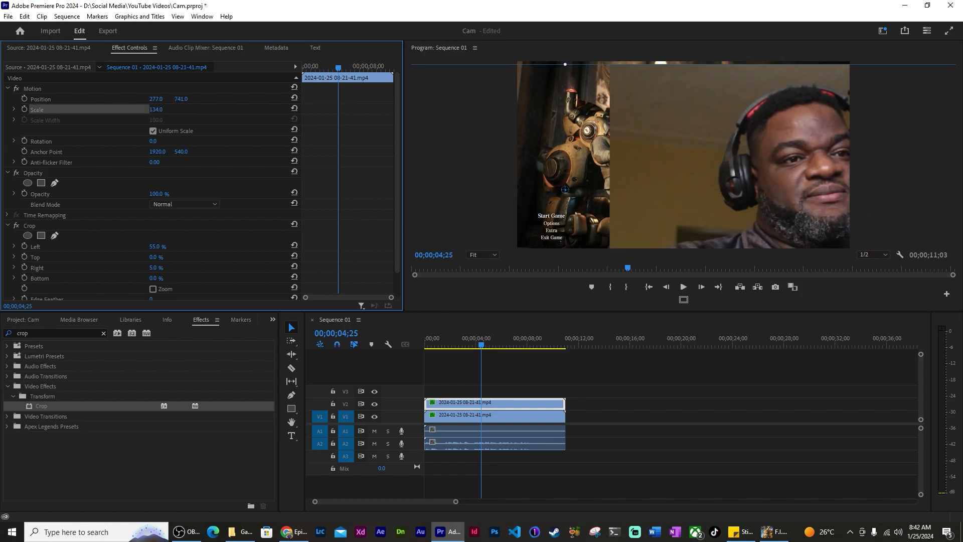
Undo the accidental scale change, then scale the V2 webcam clip to 44 and lower it
drag(157, 110, 88, 110)
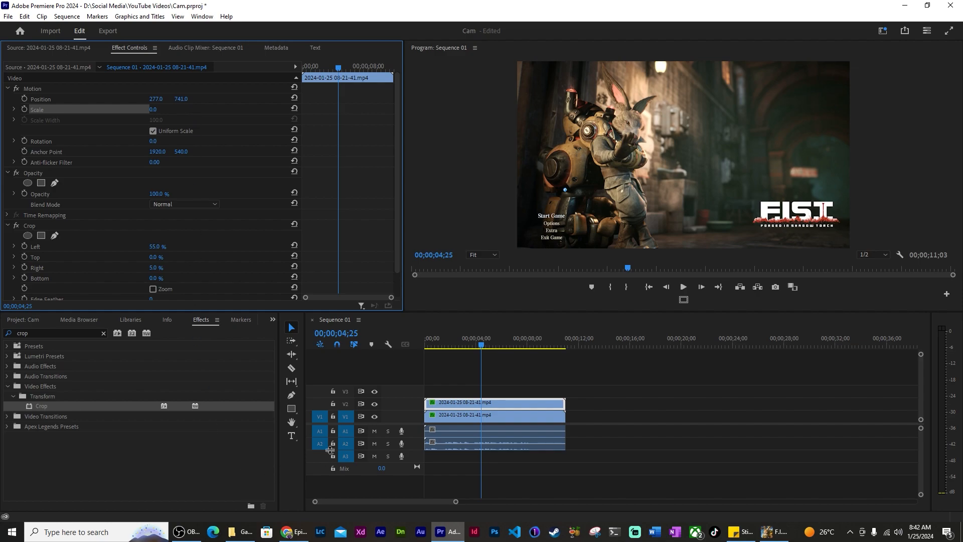
click(202, 448)
click(535, 460)
key(ctrl+z)
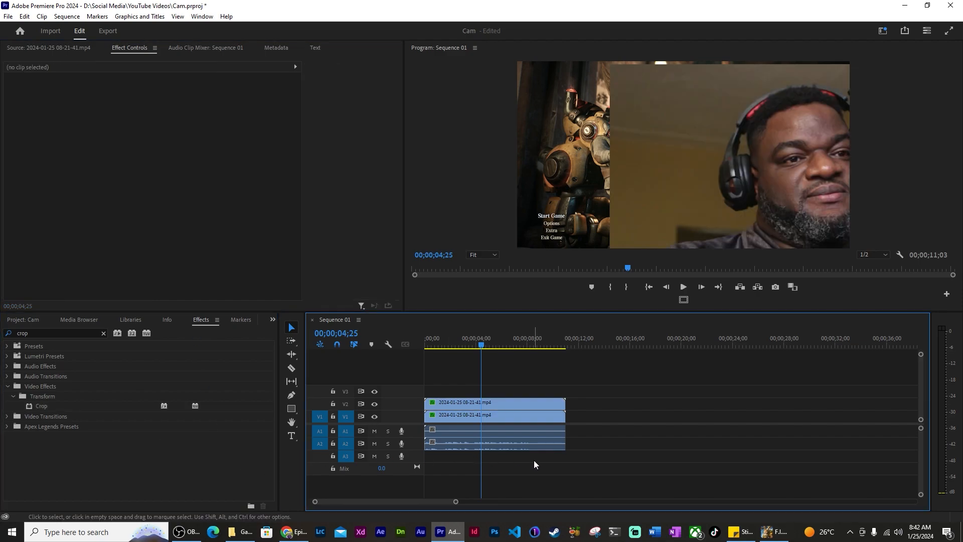
click(524, 404)
drag(161, 109, 116, 109)
drag(185, 99, 167, 77)
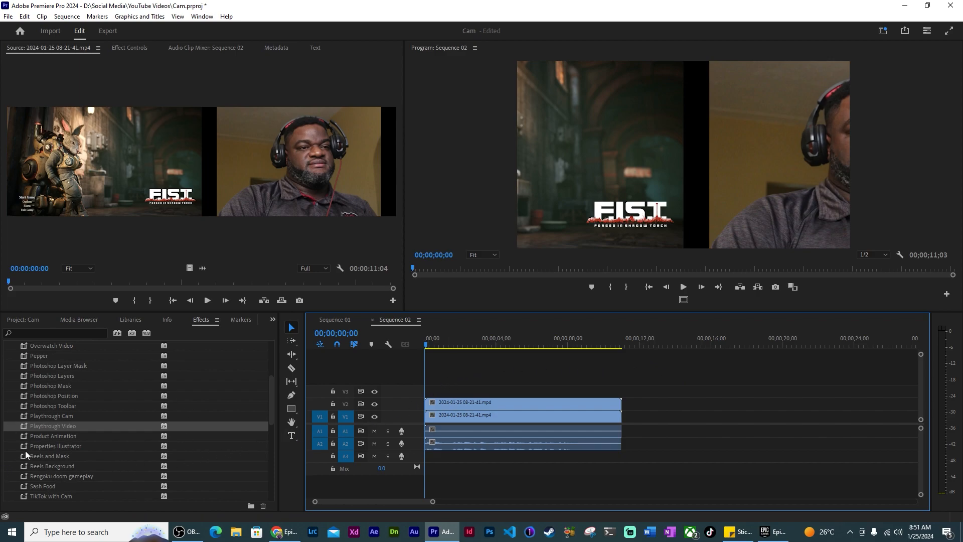
Apply the Playthrough Video preset to the V1 gameplay clip and Playthrough Cam to the V2 webcam clip
click(472, 405)
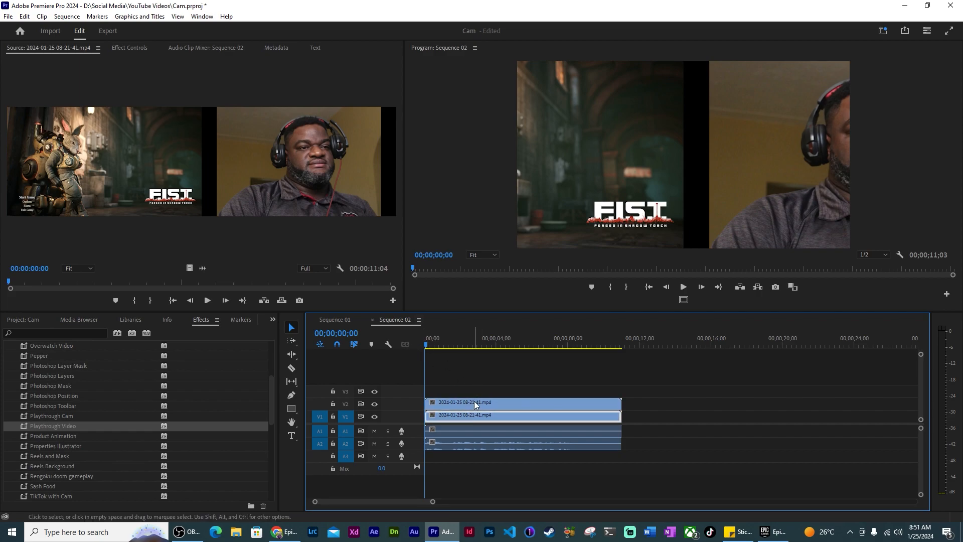
click(201, 321)
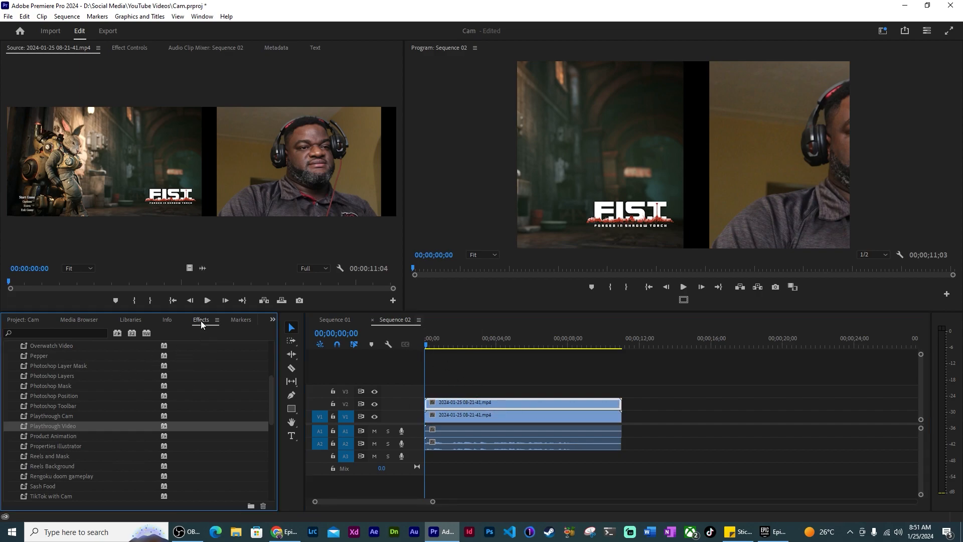
scroll(75, 365, up, 3)
scroll(68, 364, down, 3)
drag(66, 427, 460, 419)
drag(53, 416, 483, 407)
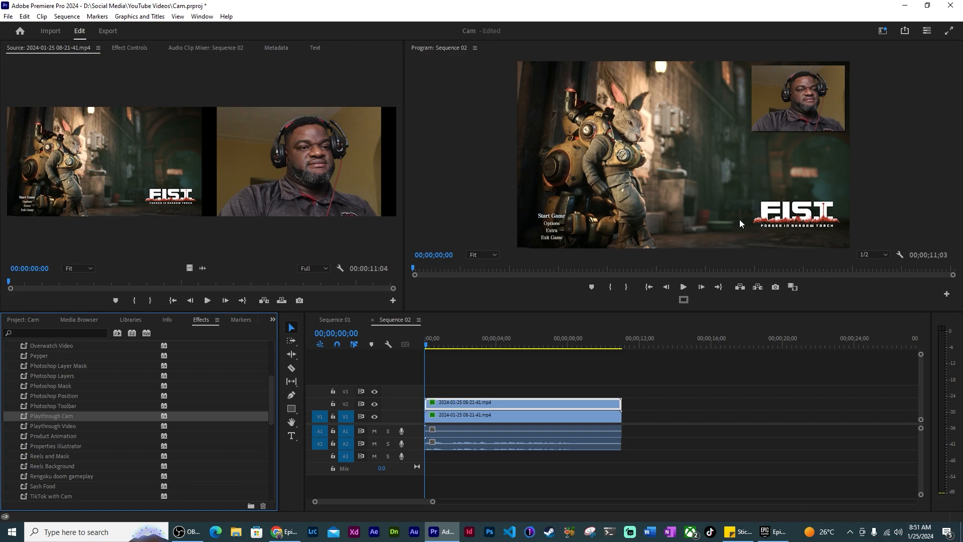
click(139, 50)
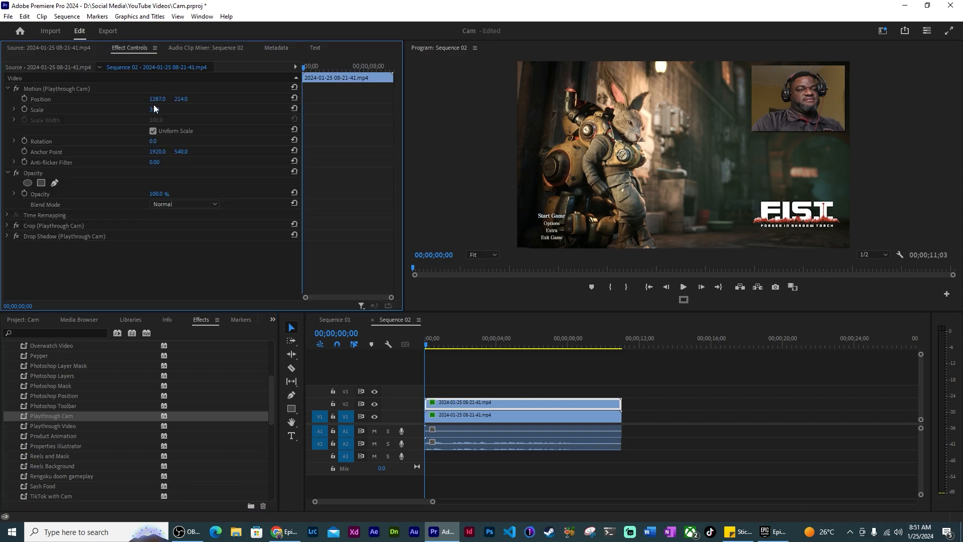
Slide Sequence 02's webcam overlay horizontally to position 1287, 209
drag(157, 99, 184, 99)
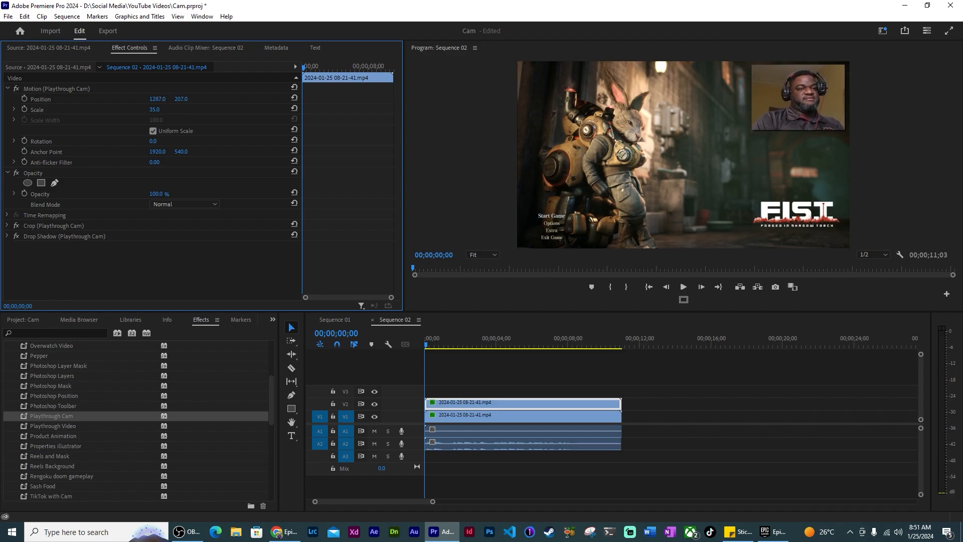
click(498, 387)
click(496, 400)
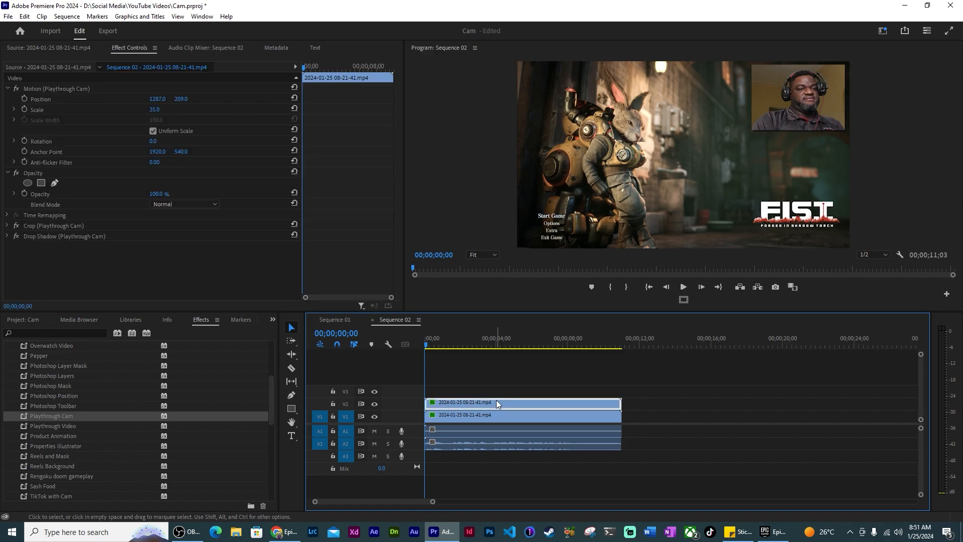
Create Sequence 03 from the custom Reels 60fps vertical preset
click(8, 16)
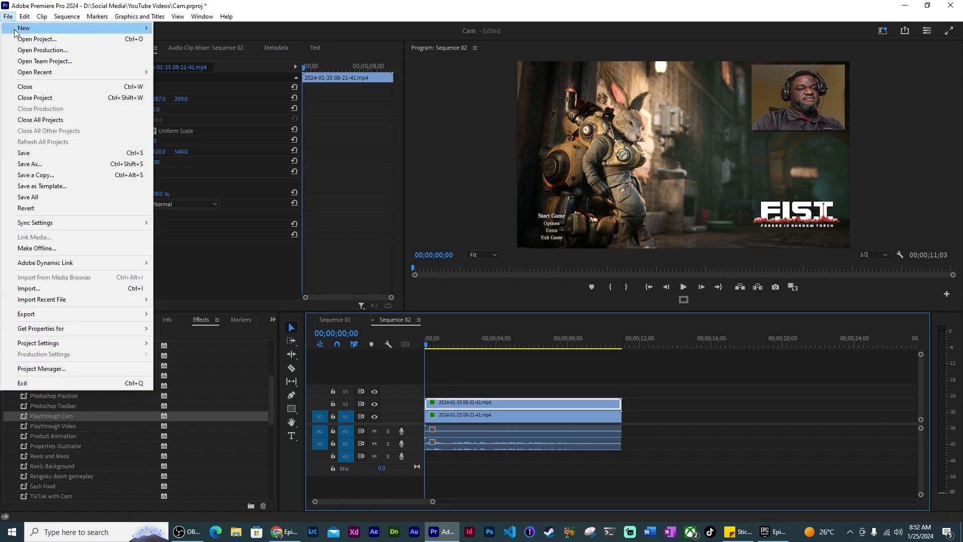
mouse_move(116, 33)
click(205, 62)
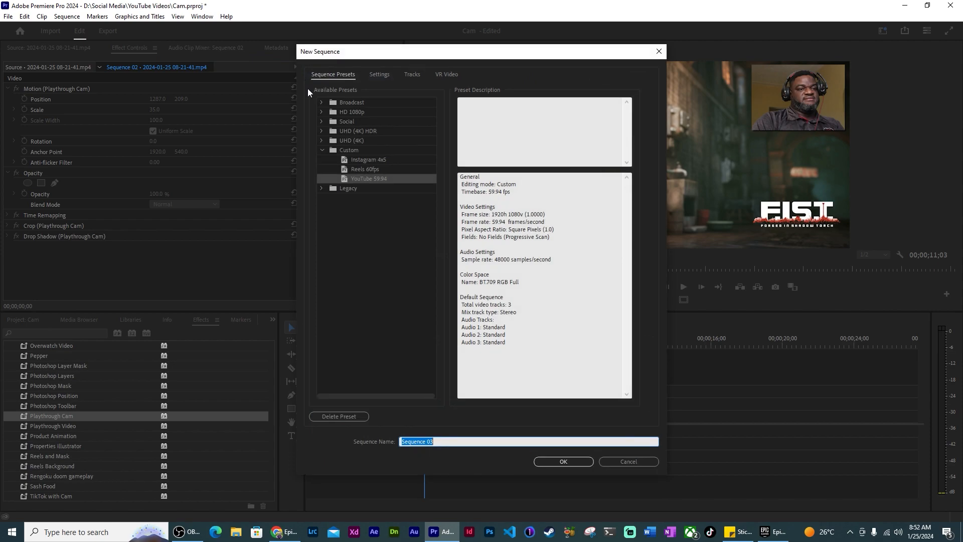
click(375, 170)
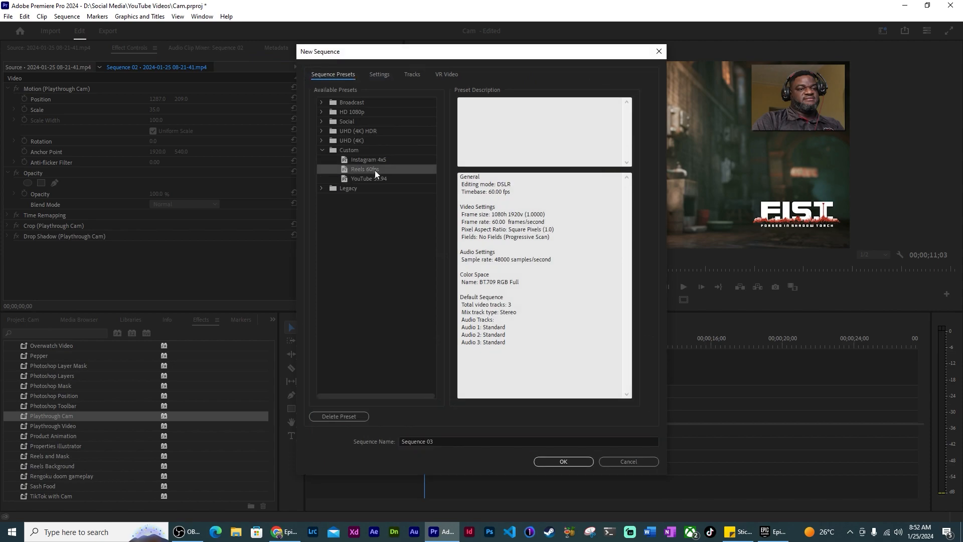
click(564, 462)
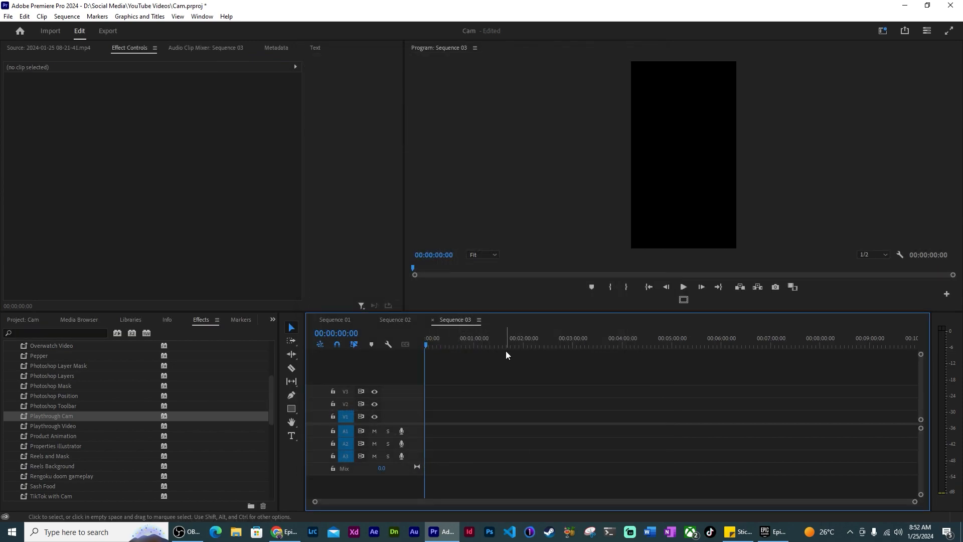
Copy every webcam and gameplay clip from Sequence 02 and paste them into Sequence 03
click(401, 320)
drag(531, 386, 537, 463)
key(ctrl+c)
click(455, 320)
key(ctrl+v)
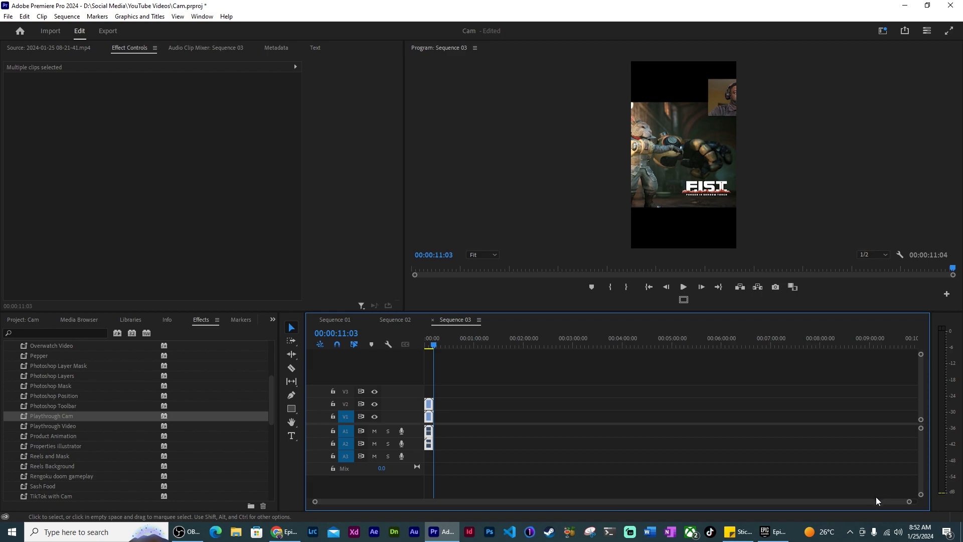
drag(909, 502, 524, 501)
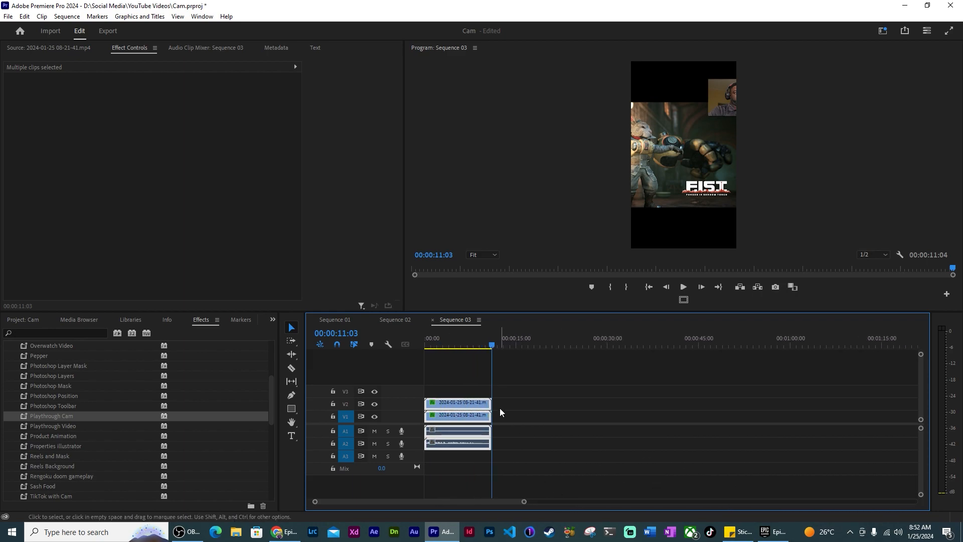
click(465, 384)
Move the V2 webcam overlay toward the top-left of the vertical frame, enlarging it
click(459, 402)
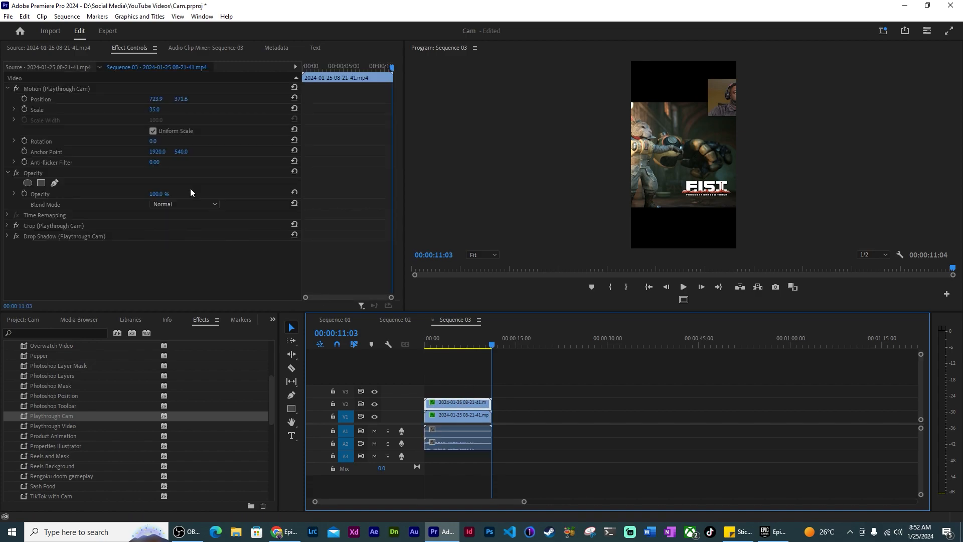
drag(156, 99, 66, 99)
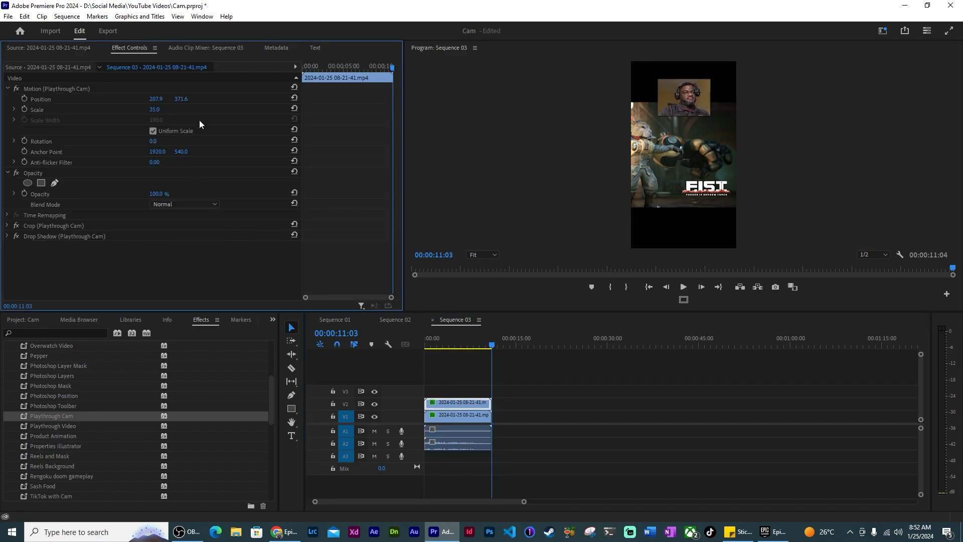
drag(156, 111, 80, 99)
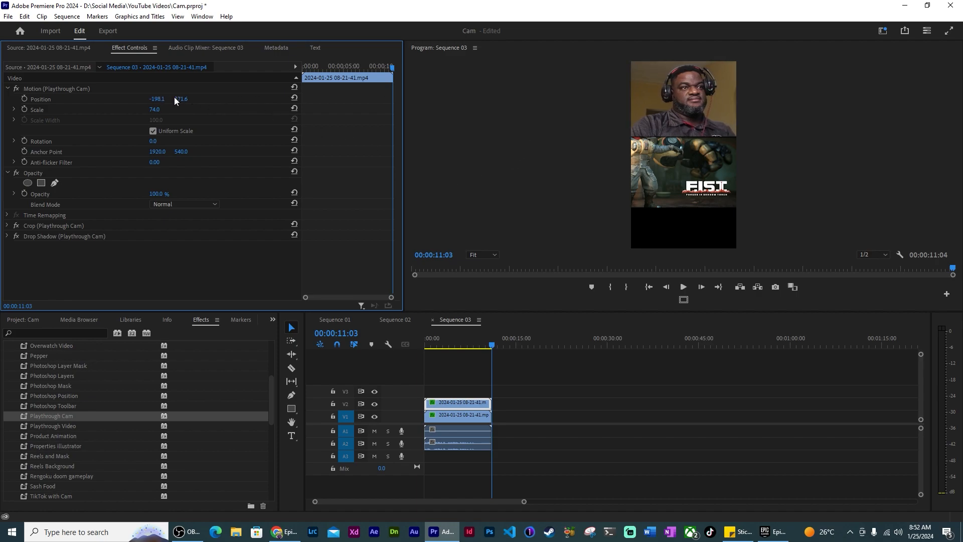
mouse_move(184, 99)
mouse_down()
mouse_move(149, 110)
mouse_move(203, 100)
mouse_up()
Set the webcam scale to 72 and its position to -148.1, 351.6
click(154, 110)
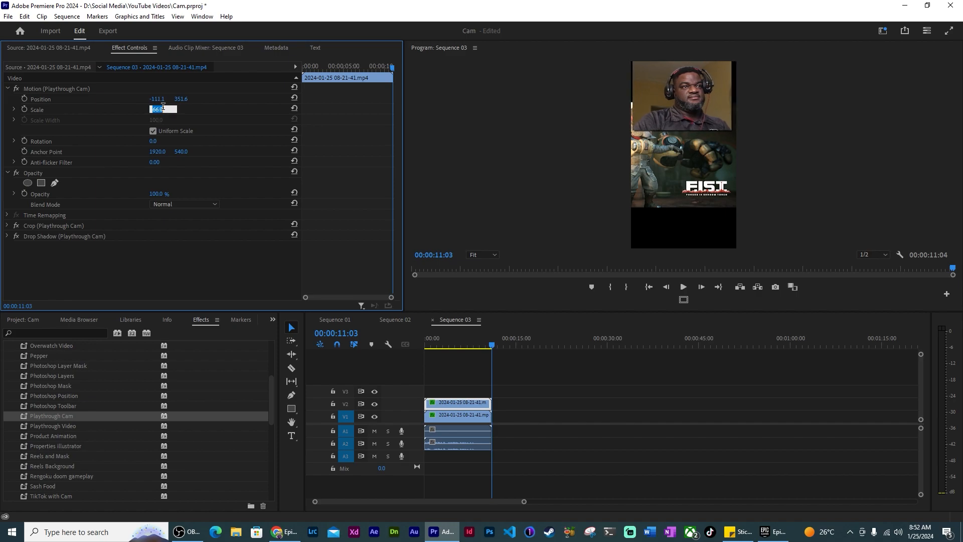
text(70)
key(Return)
drag(156, 100, 138, 99)
click(155, 109)
text(7)
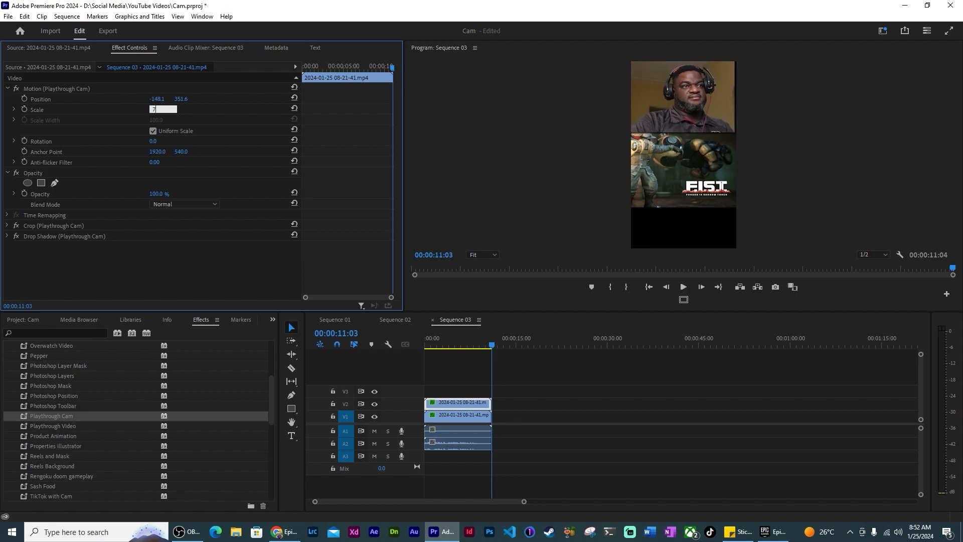
text(2)
key(Return)
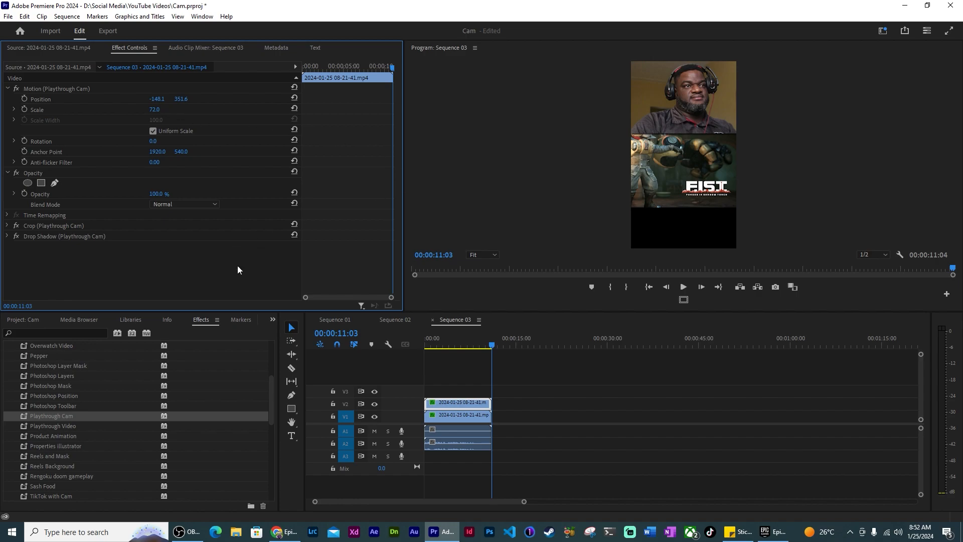
click(464, 418)
Scrub the gameplay layer's Position Y to about 1368 so it fills the bottom of the frame
drag(179, 101, 364, 101)
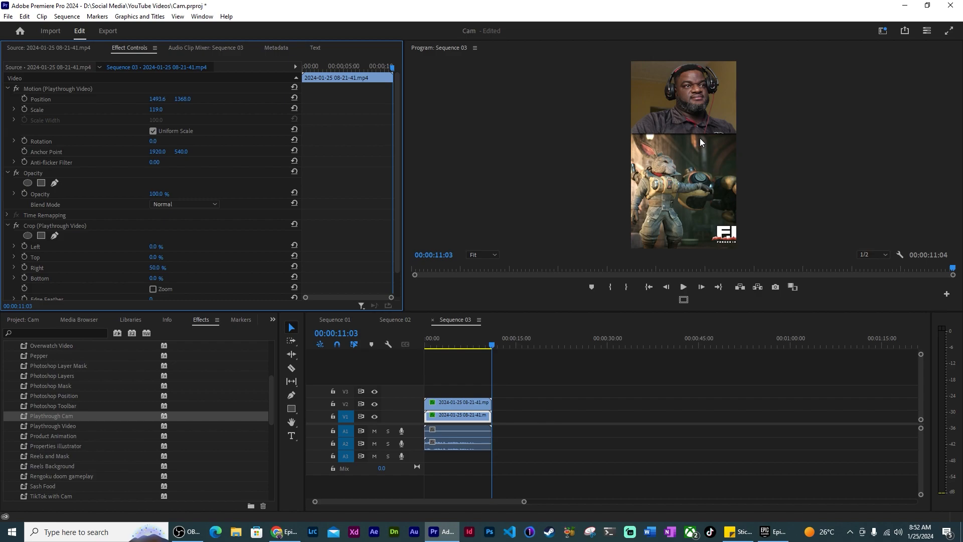
key(grave)
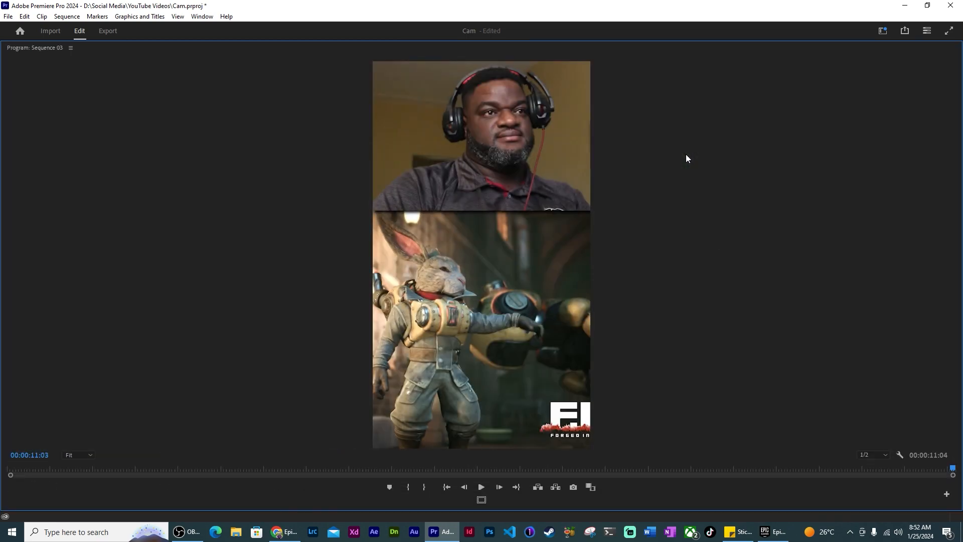
click(887, 454)
click(880, 467)
click(489, 487)
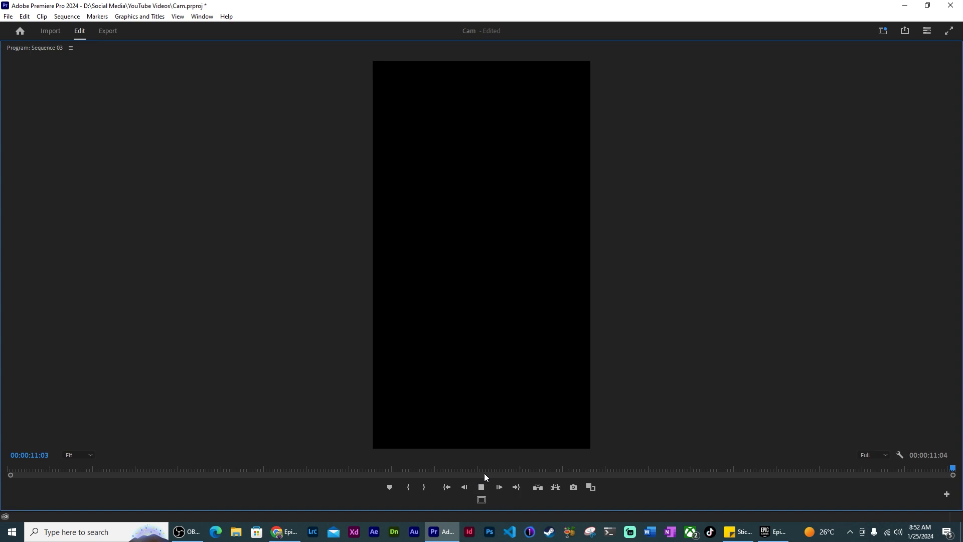
click(88, 468)
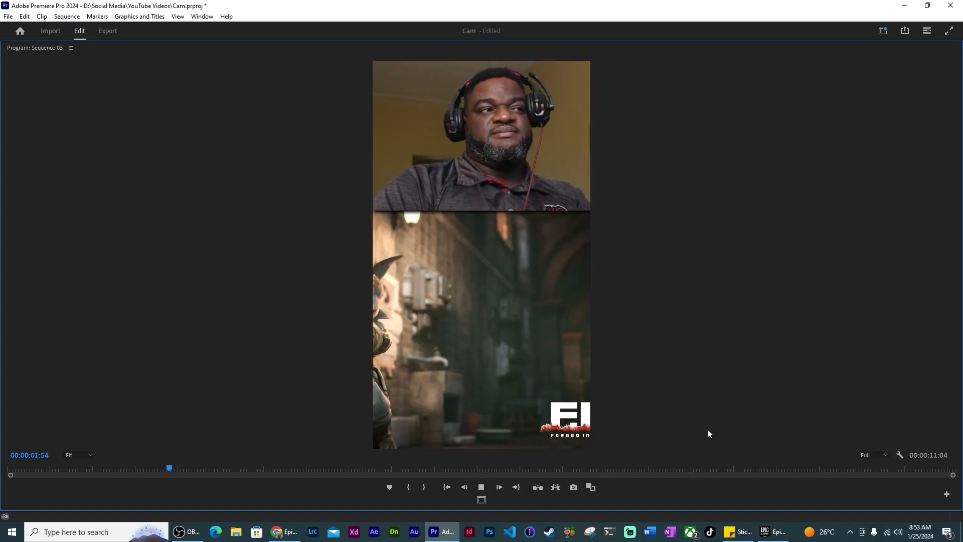
click(877, 457)
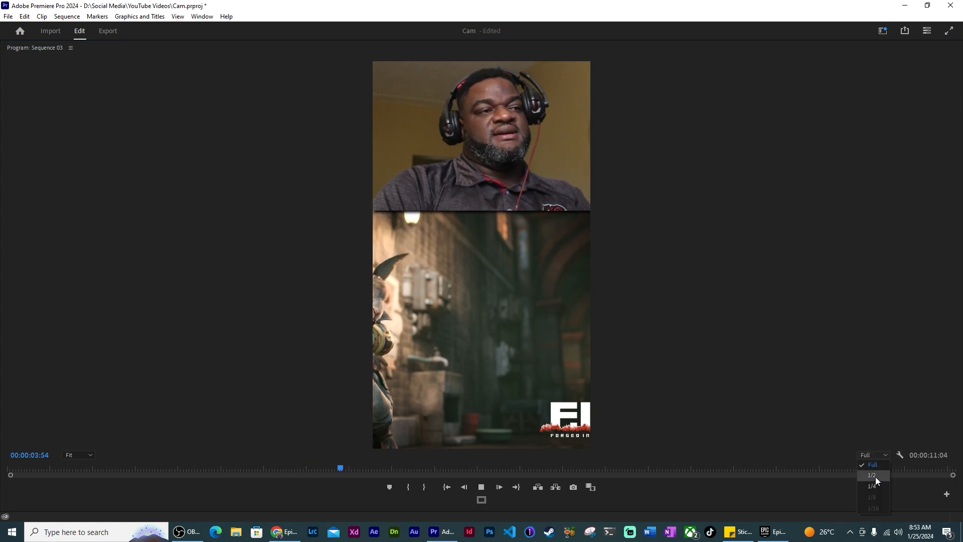
click(875, 477)
key(grave)
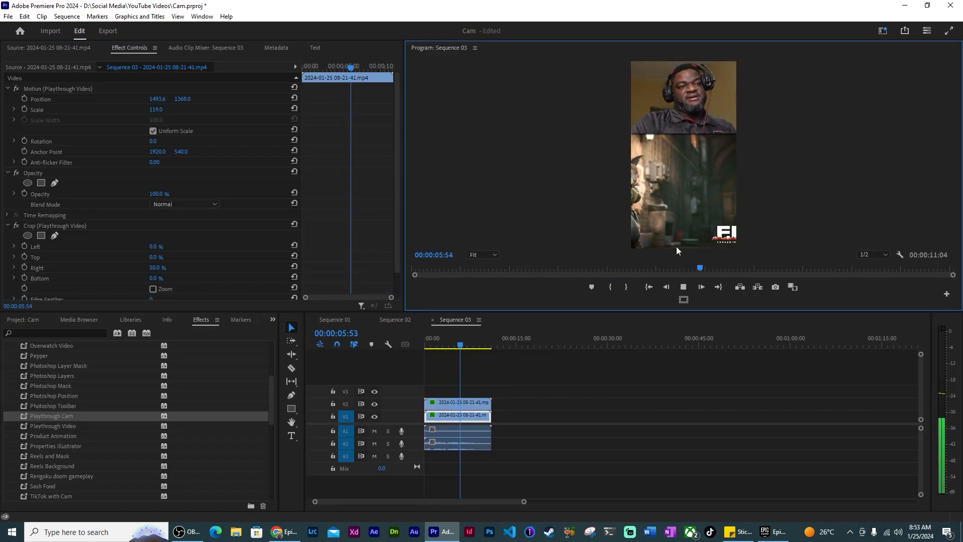
key(space)
click(455, 402)
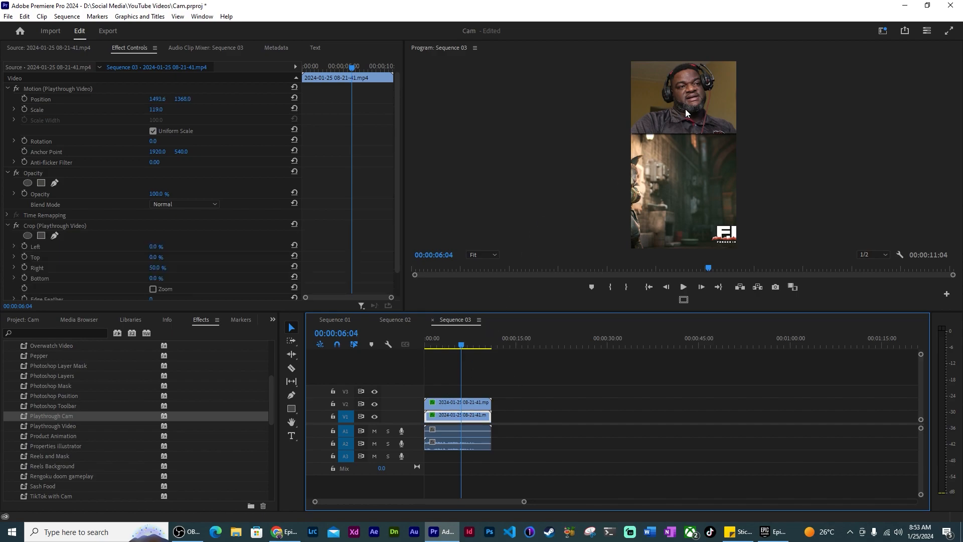
click(397, 320)
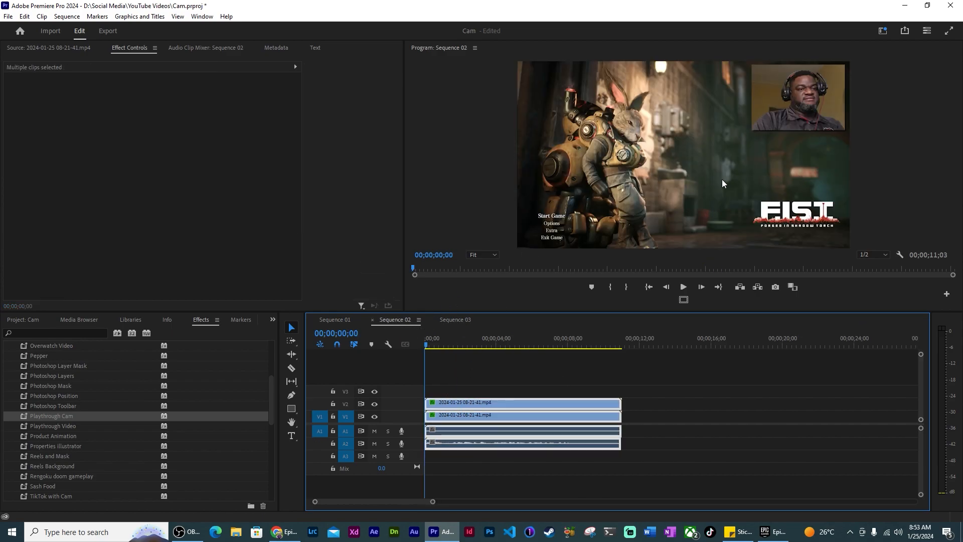
click(450, 321)
click(694, 98)
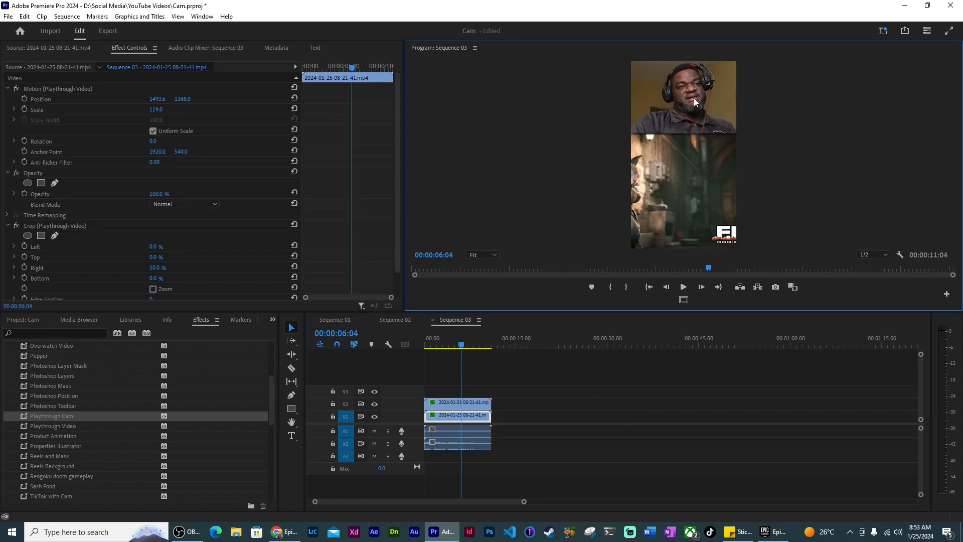
click(467, 403)
Scale the gameplay to 60 and nudge it up, then shrink the webcam to 59 at -148.1, 359.6
drag(181, 99, 230, 99)
drag(154, 109, 38, 99)
click(465, 415)
click(154, 109)
text(60)
key(Return)
drag(184, 104, 188, 98)
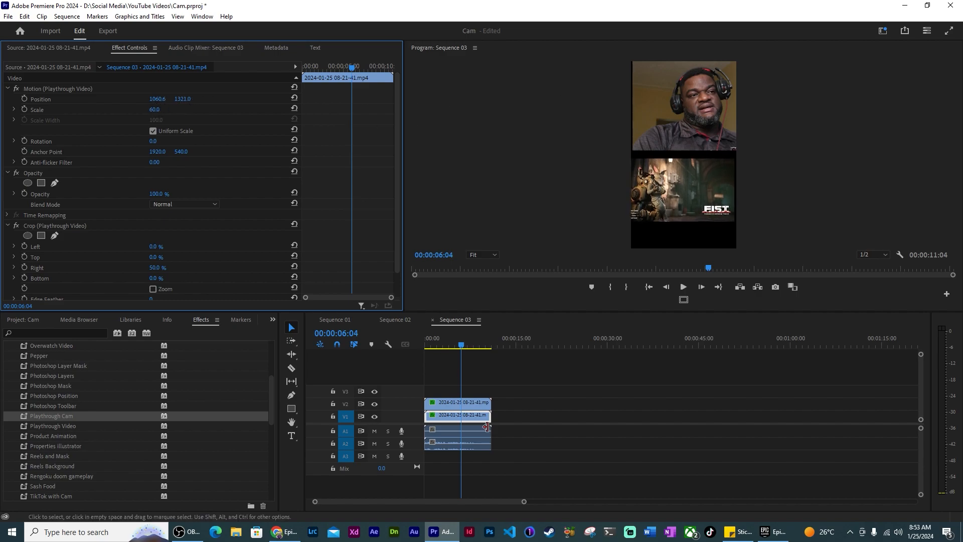
click(474, 406)
mouse_move(162, 115)
mouse_down()
mouse_move(150, 114)
mouse_move(284, 99)
mouse_move(65, 99)
mouse_move(157, 99)
mouse_up()
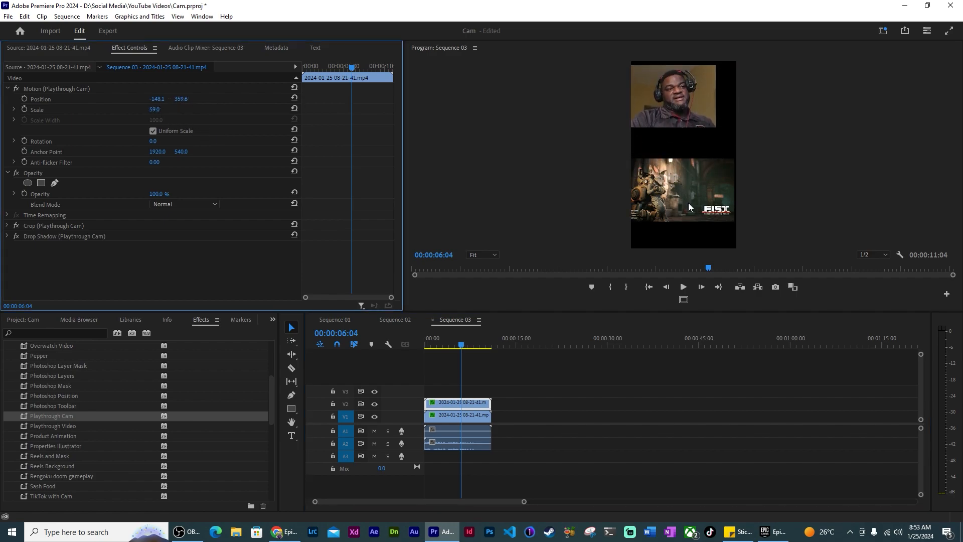